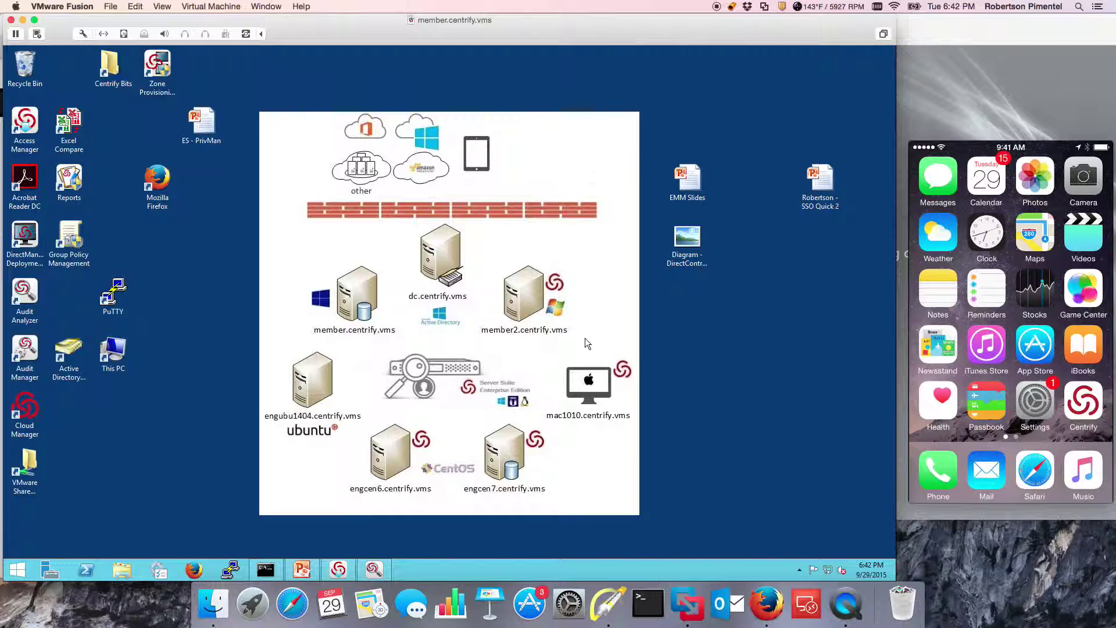
Show the computers joined to the Global zone in DirectManage Access Manager and mark the list with two arrows.
left_click(342, 571)
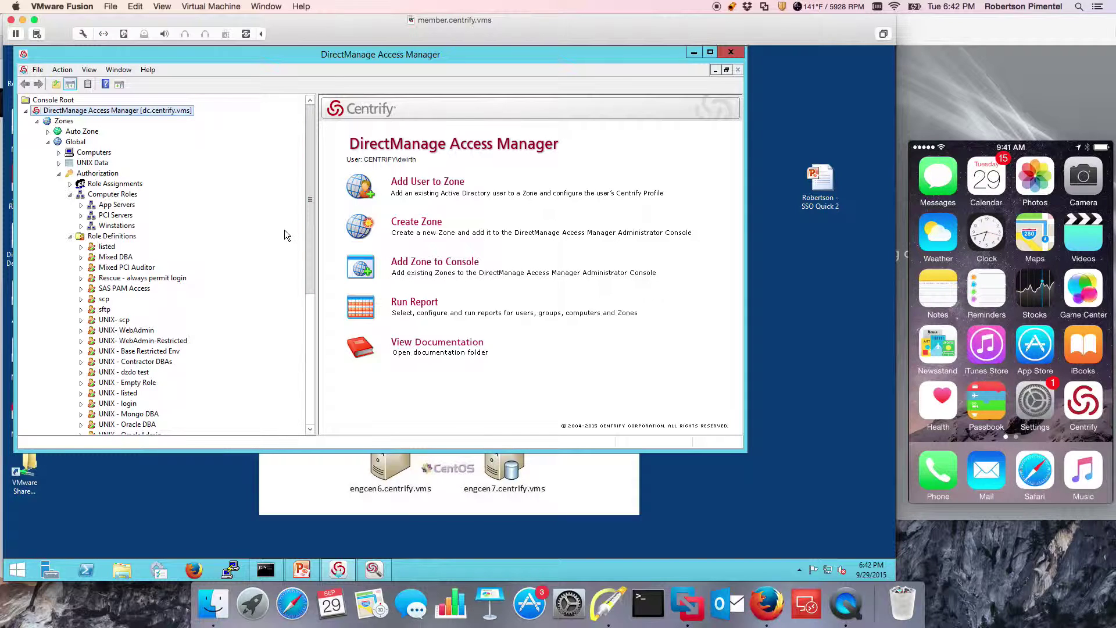
left_click(96, 151)
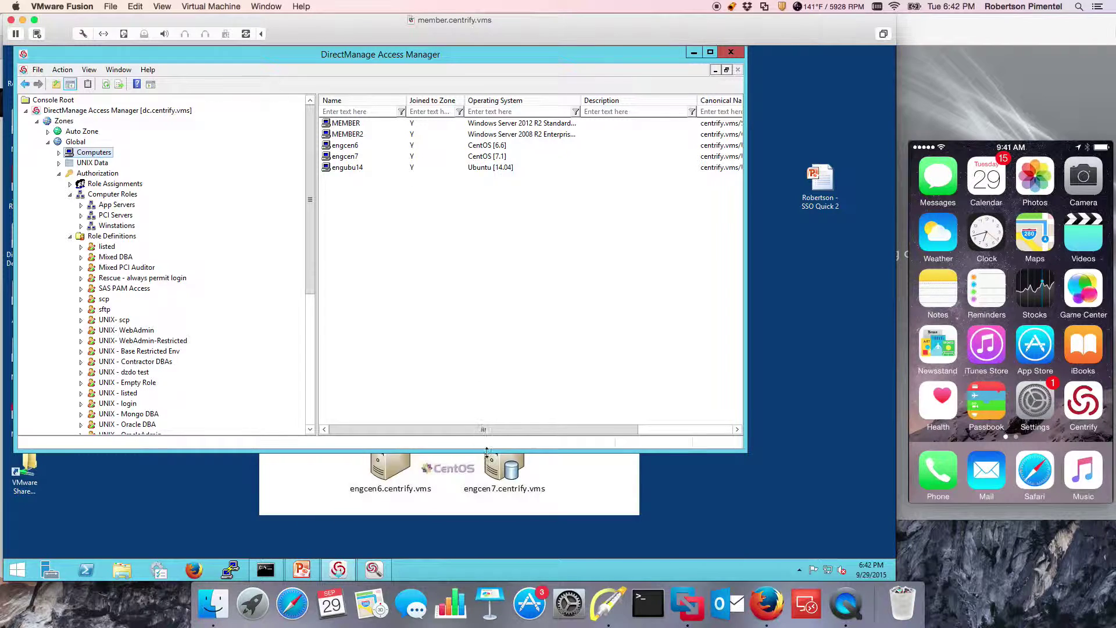
left_click(608, 605)
left_click_drag(439, 194, 396, 166)
left_click_drag(354, 82, 361, 106)
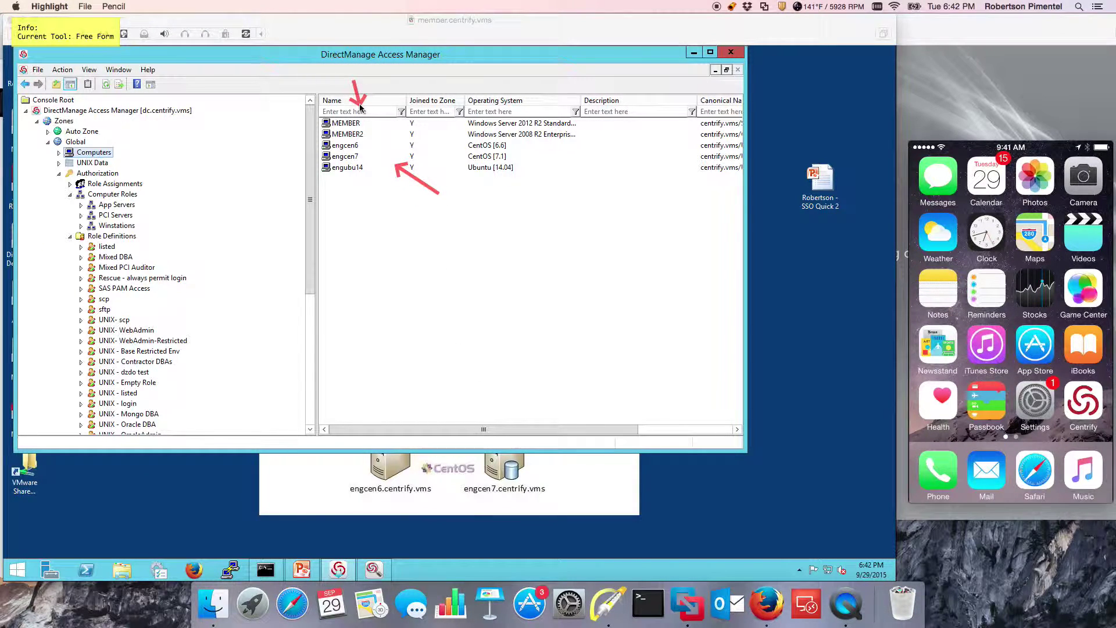
key("Escape")
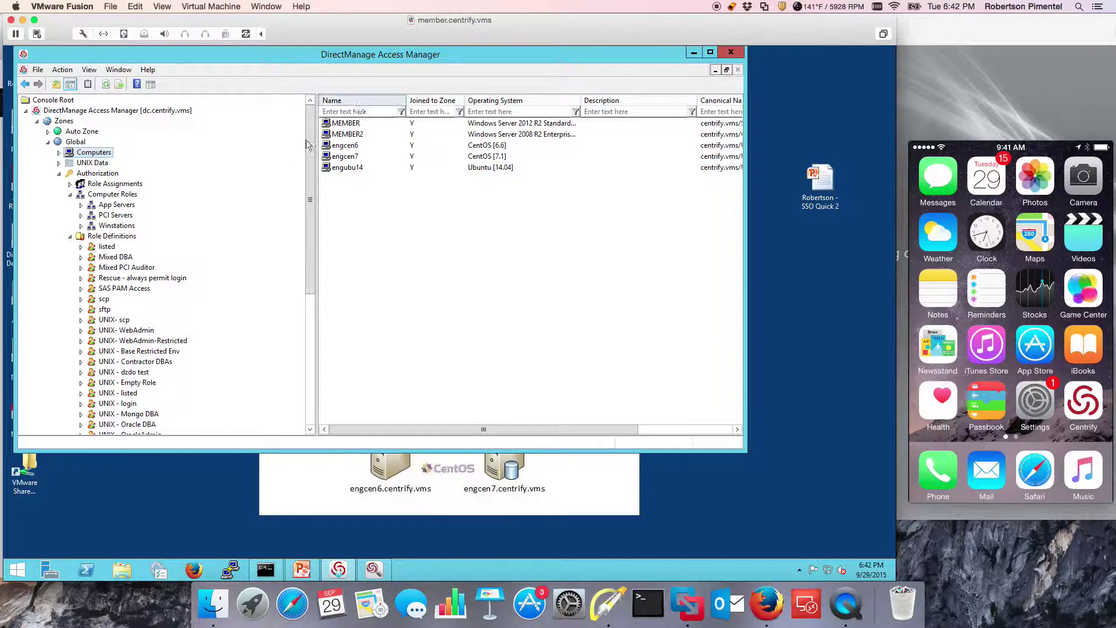
Review the role assignments and members of the PCI Servers computer role.
left_click(81, 215)
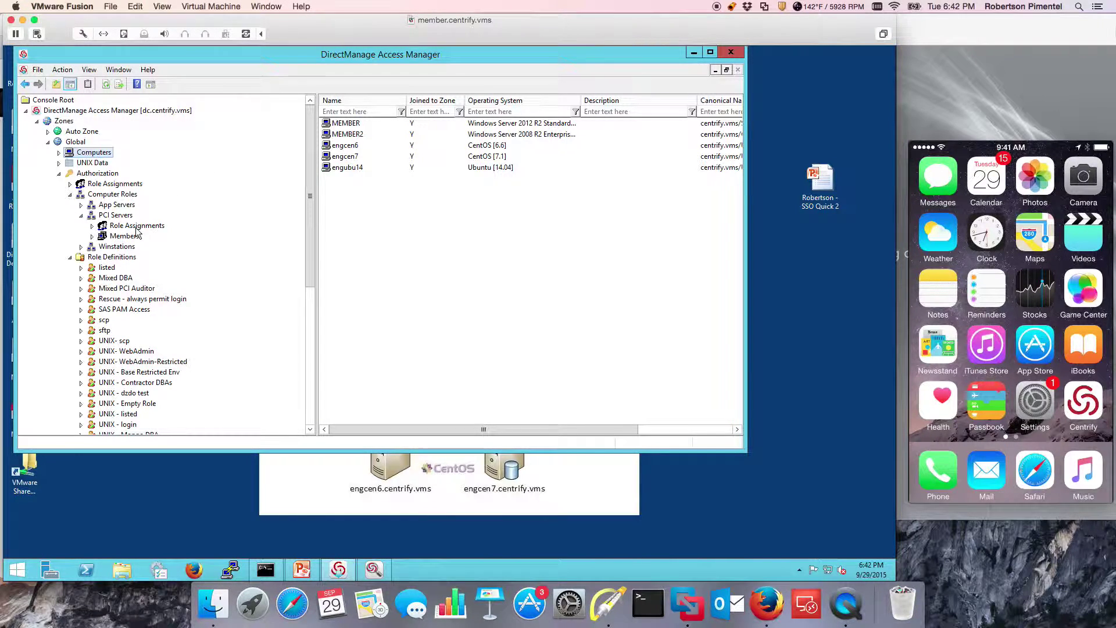
left_click(135, 226)
left_click(124, 236)
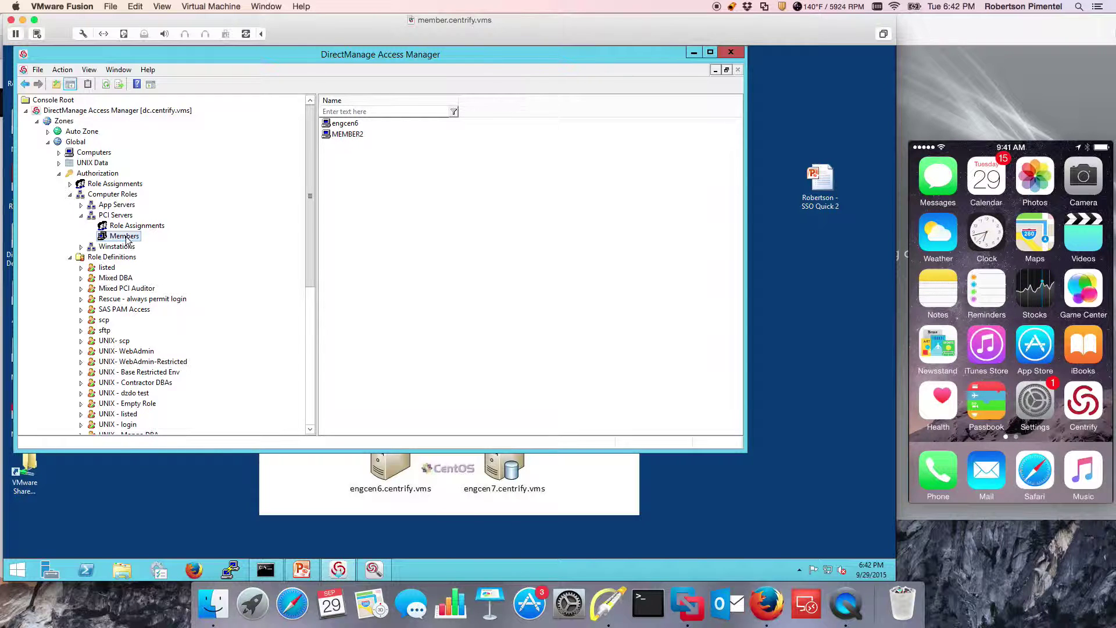
Show the rights in the WIN - Minimal App role definition and point arrows at the listed rights.
left_click_drag(308, 208, 309, 271)
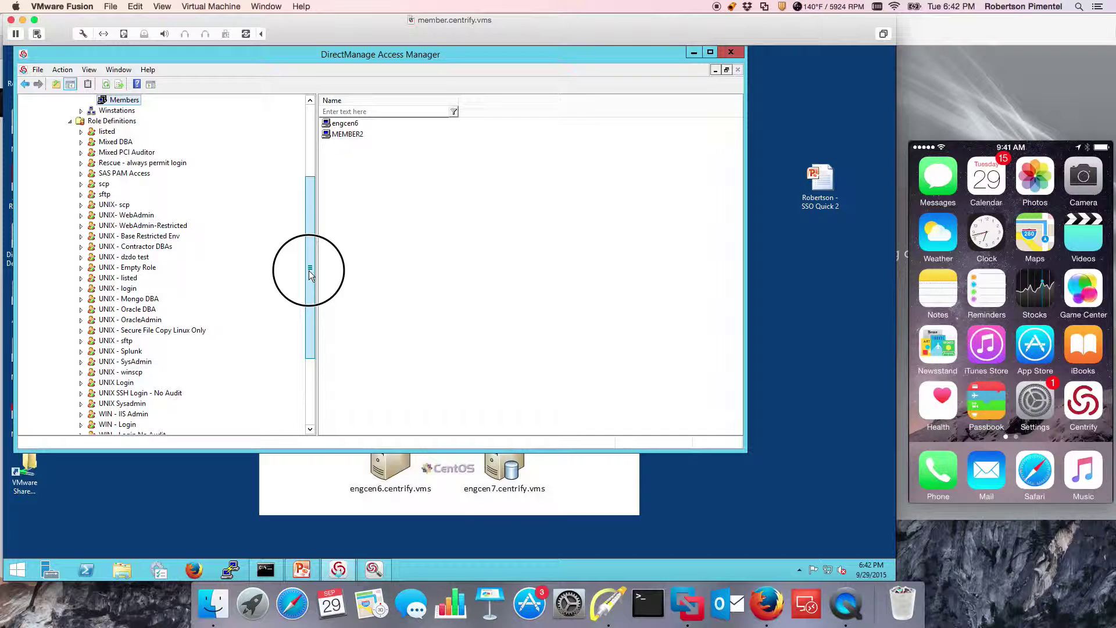
left_click_drag(309, 270, 307, 298)
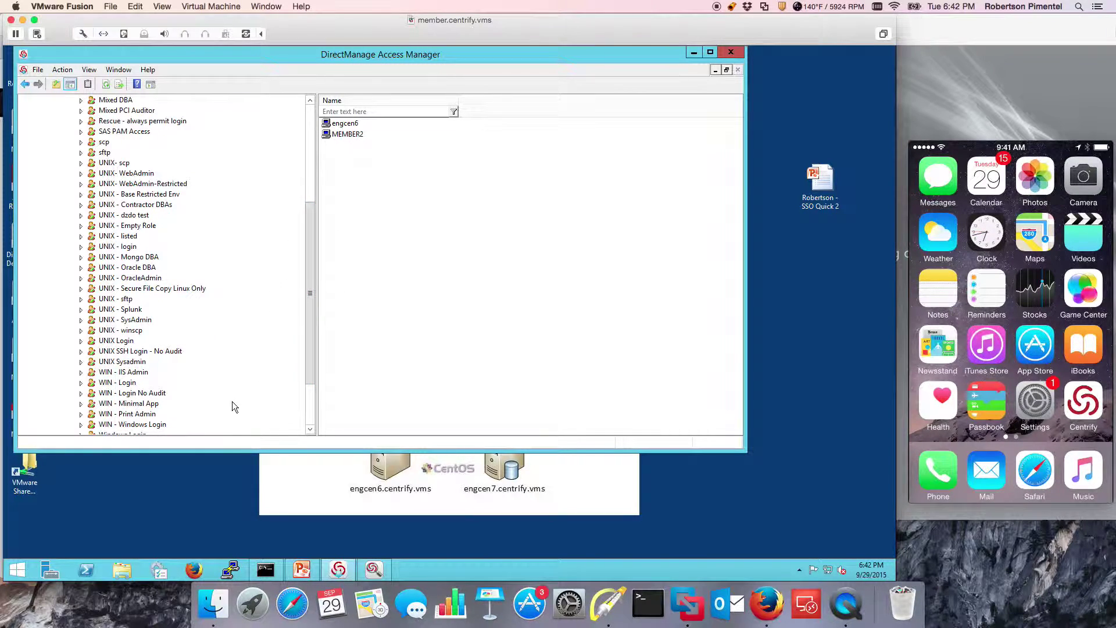
left_click_drag(309, 352, 307, 383)
left_click(133, 351)
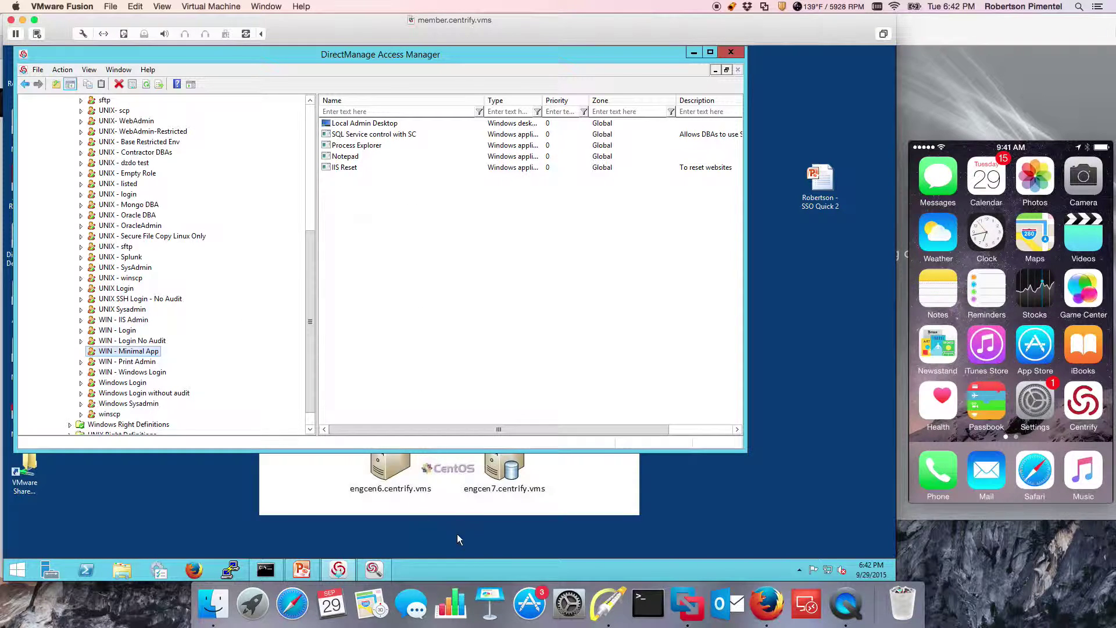
left_click(609, 603)
mouse_move(407, 87)
left_mouse_down()
mouse_move(386, 105)
mouse_move(398, 111)
left_mouse_up()
left_click_drag(411, 199, 385, 163)
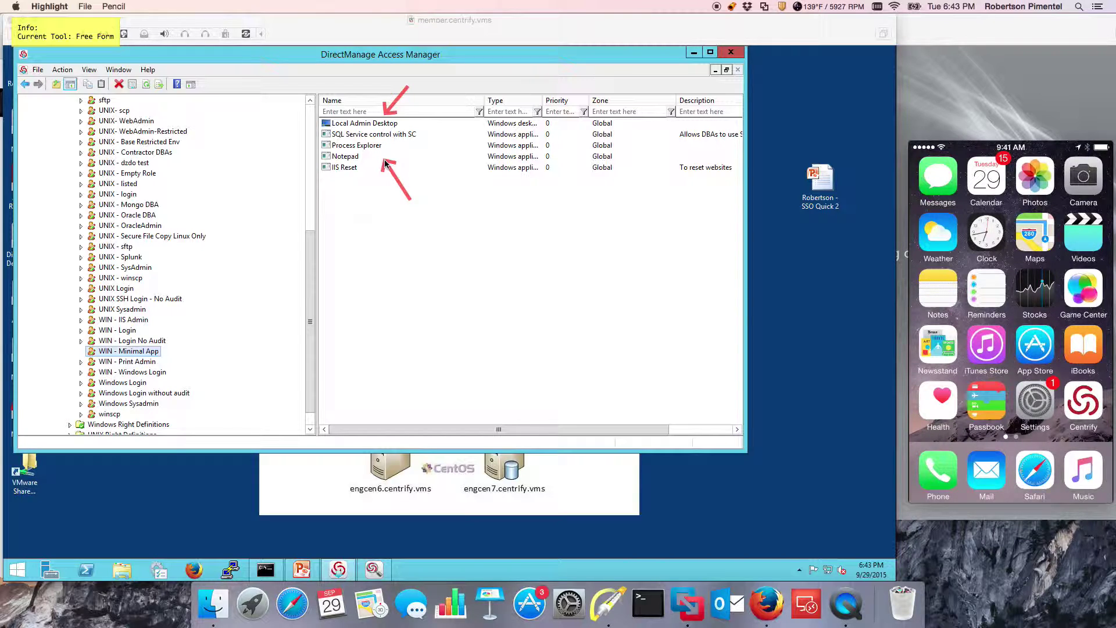
key("Escape")
Switch to the member2.centrify.vms virtual machine, accept its CENTRIFY DEMO log-on notice and choose to log on as another user.
left_click(266, 6)
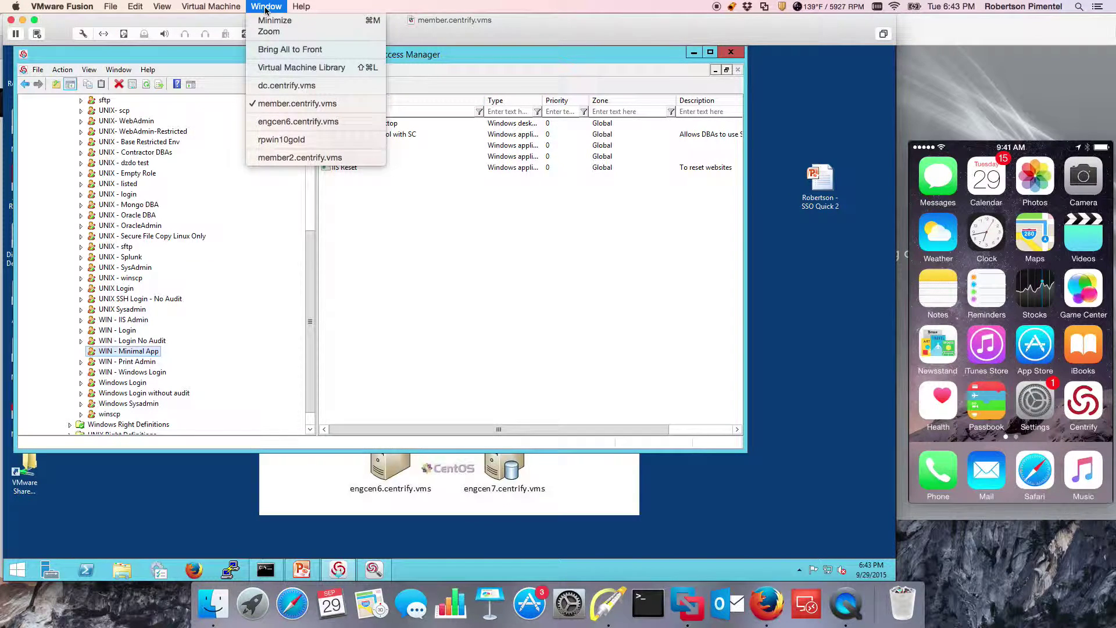
left_click(288, 164)
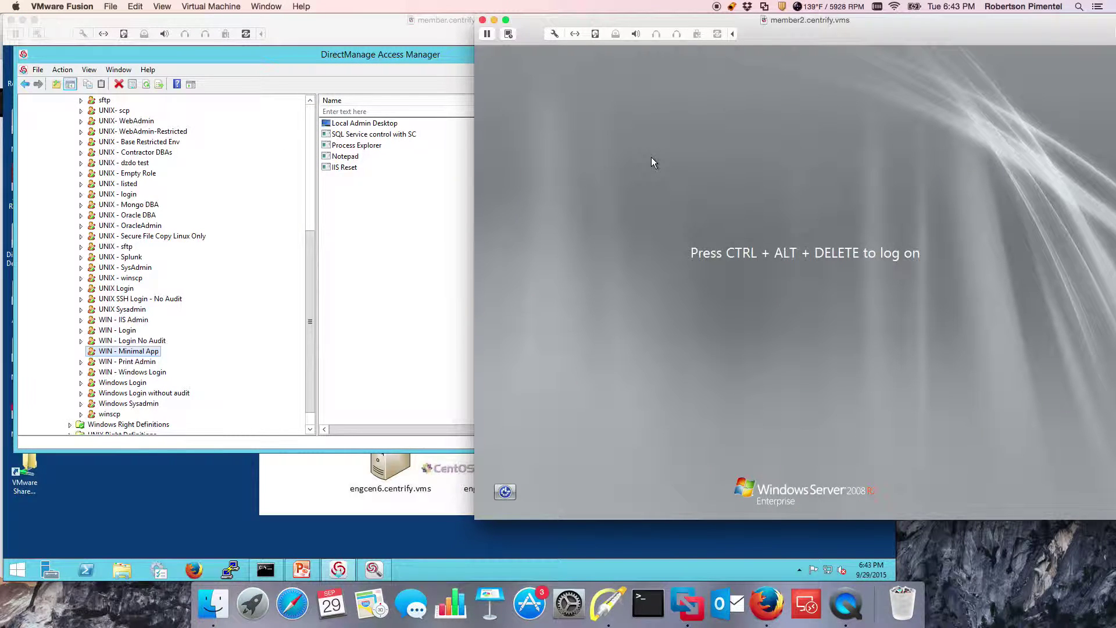
key("ctrl+alt+Delete")
left_click(802, 396)
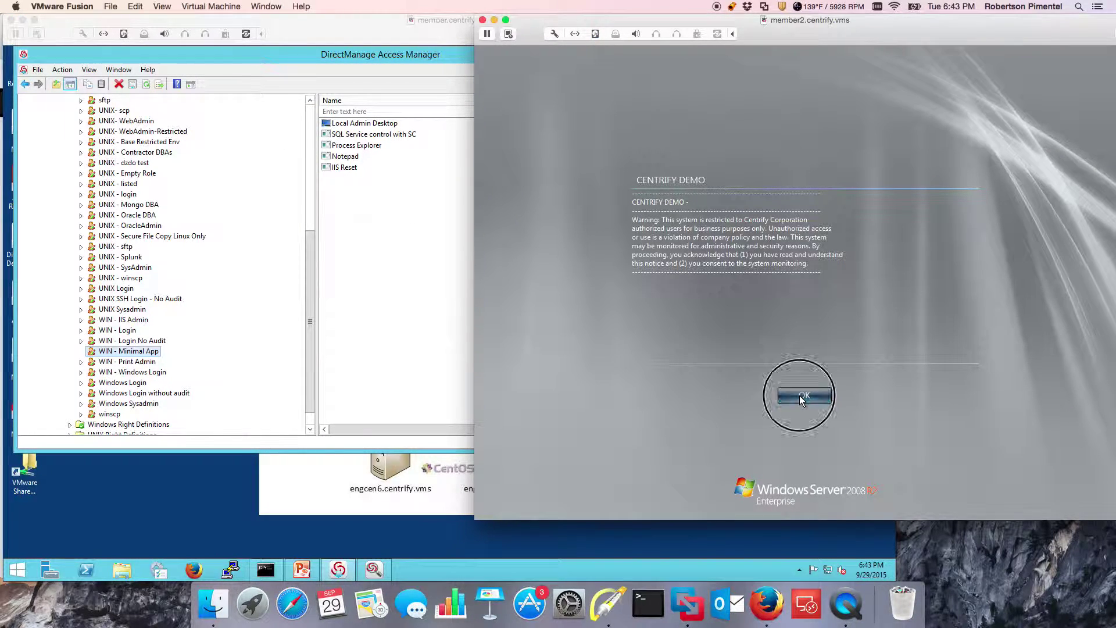
left_click(811, 399)
left_click(855, 313)
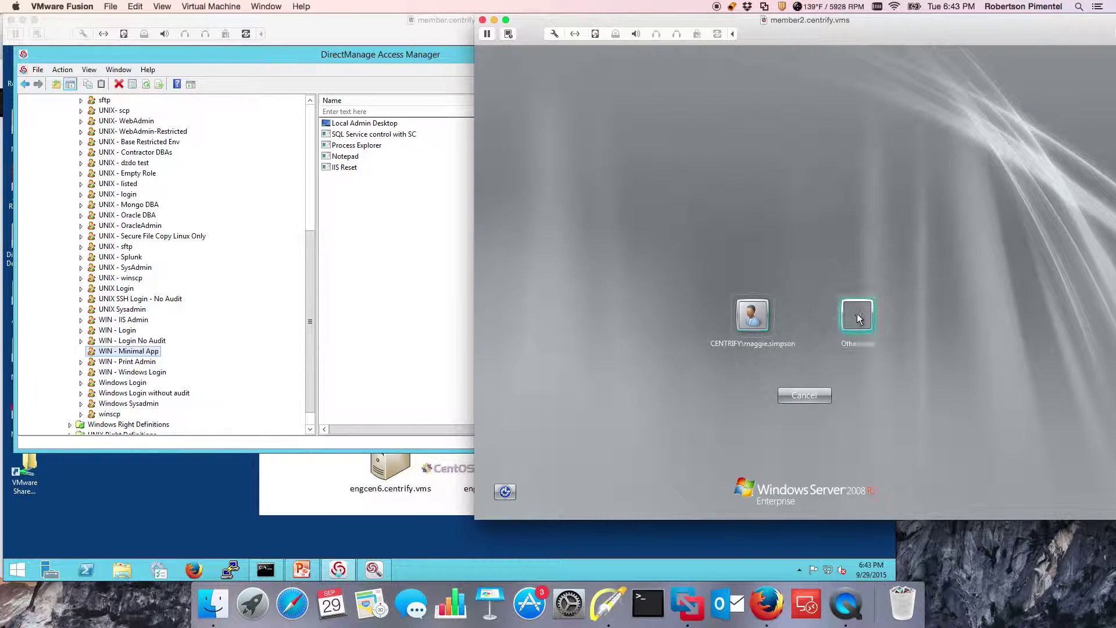
Try to log on with another user's username and account password, mark the resulting message with an arrow, and dismiss it.
type("lisa.simpson")
key("Tab")
type("C")
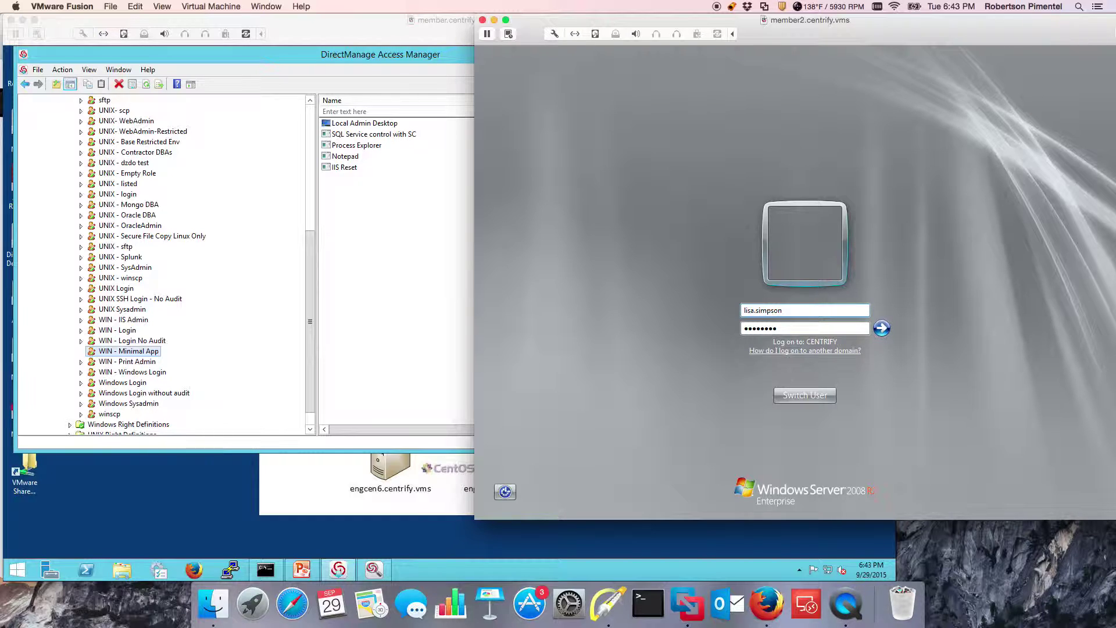
key("Return")
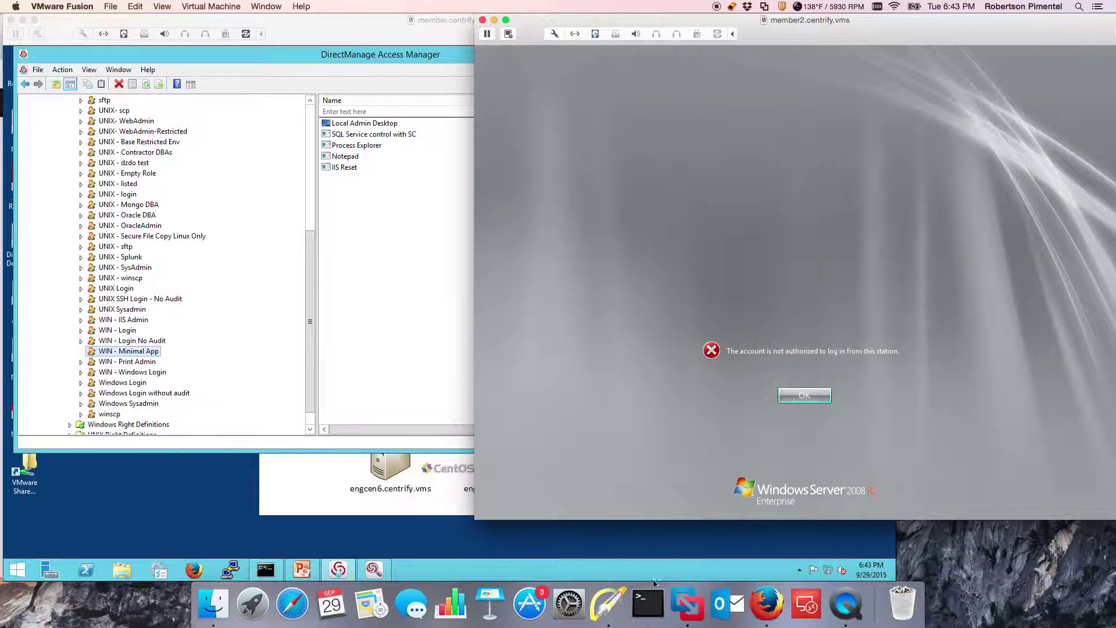
left_click(608, 603)
left_click_drag(895, 302, 881, 333)
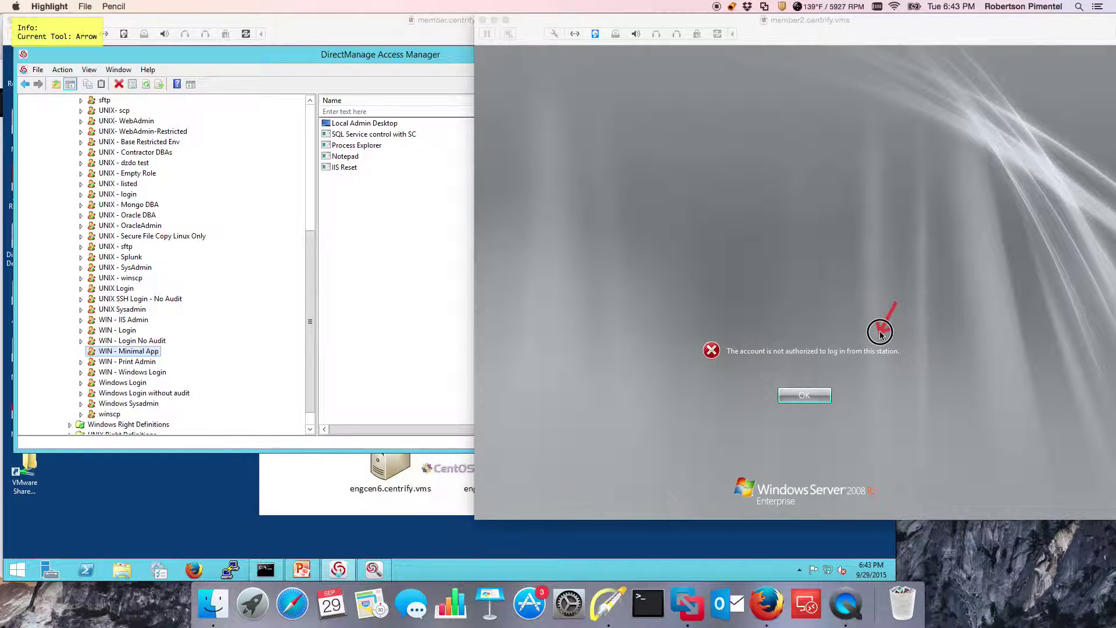
key("f")
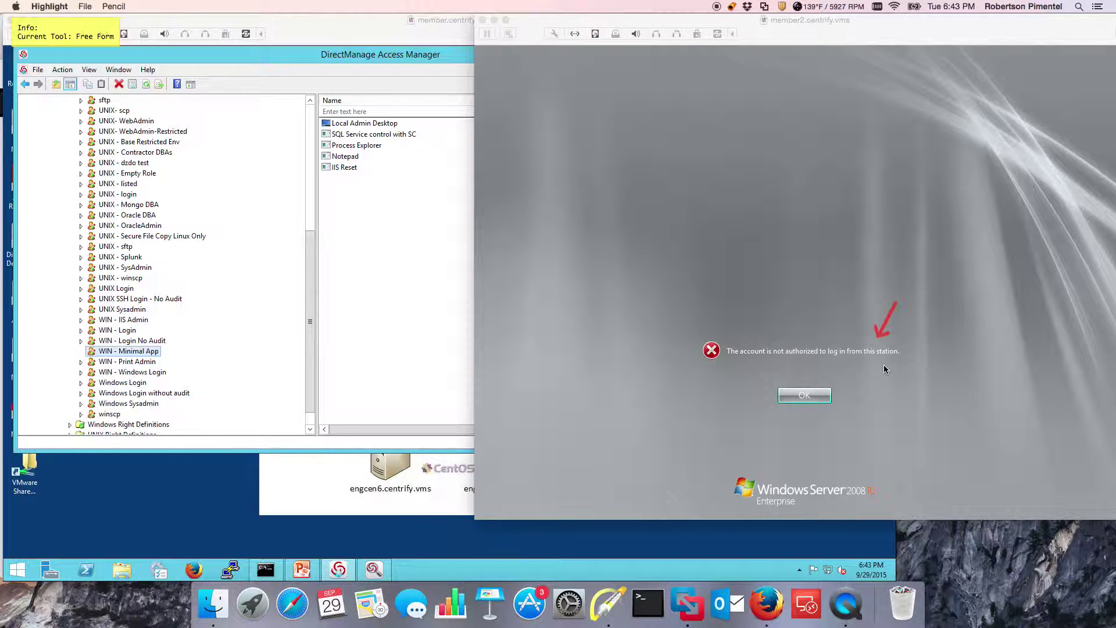
key("Escape")
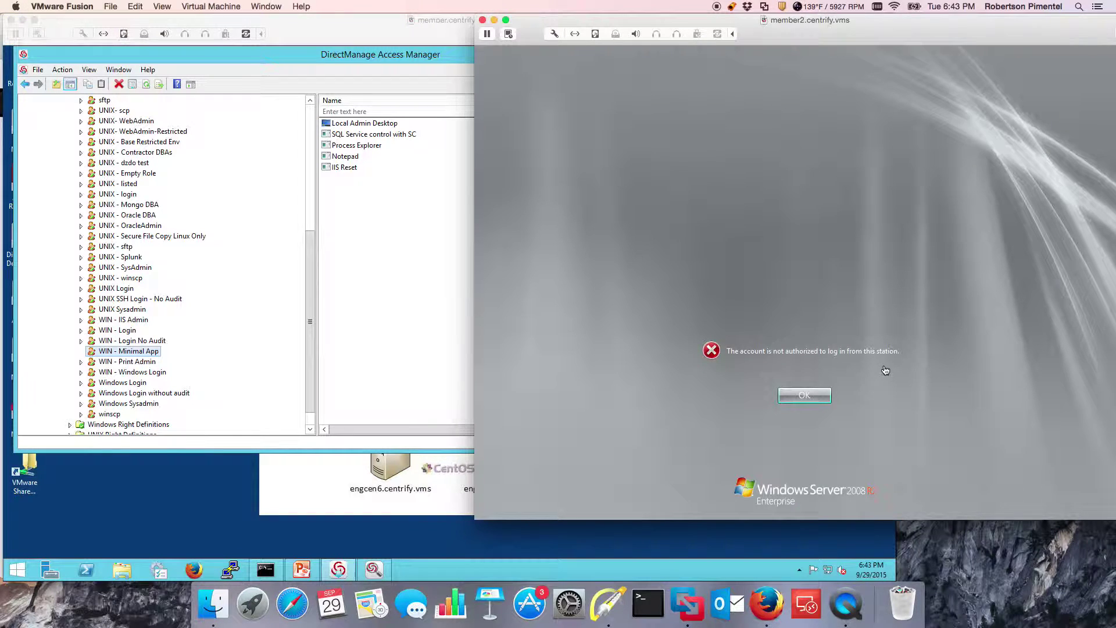
left_click(788, 395)
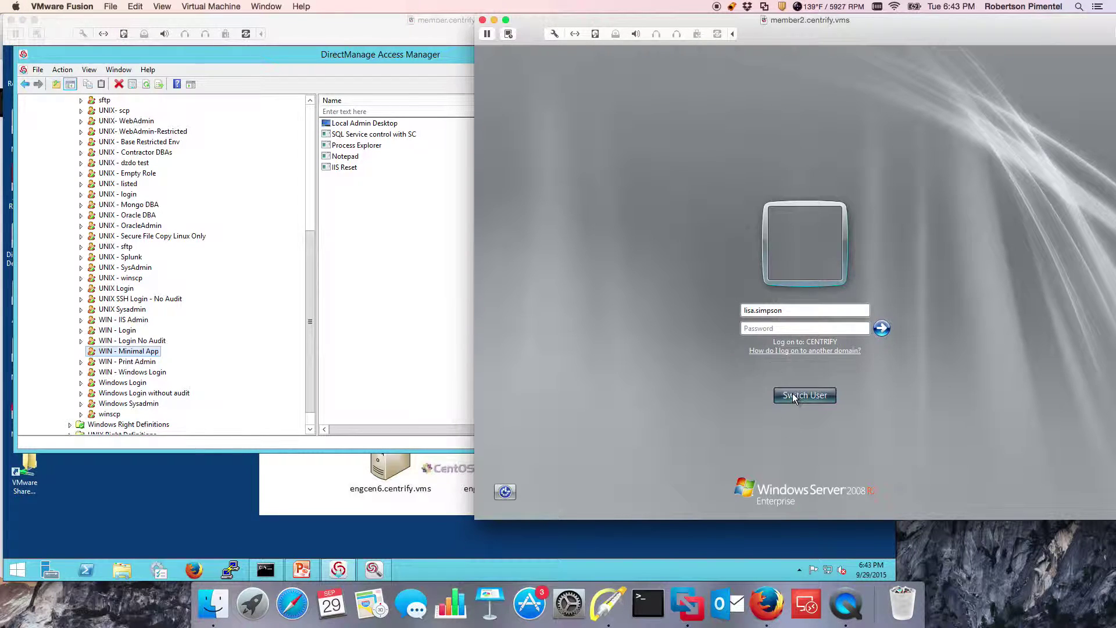
Log on as the domain user listed on the log-on screen with the account password, and move the virtual machine window fully into view.
left_click(792, 396)
left_click(753, 316)
left_click(778, 345)
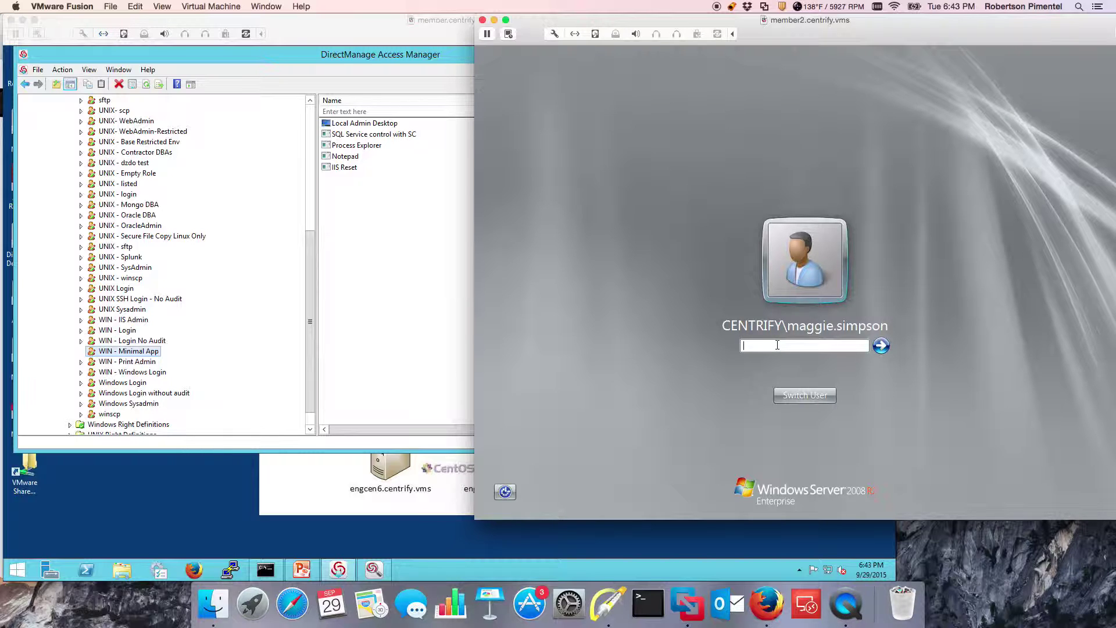
key("Return")
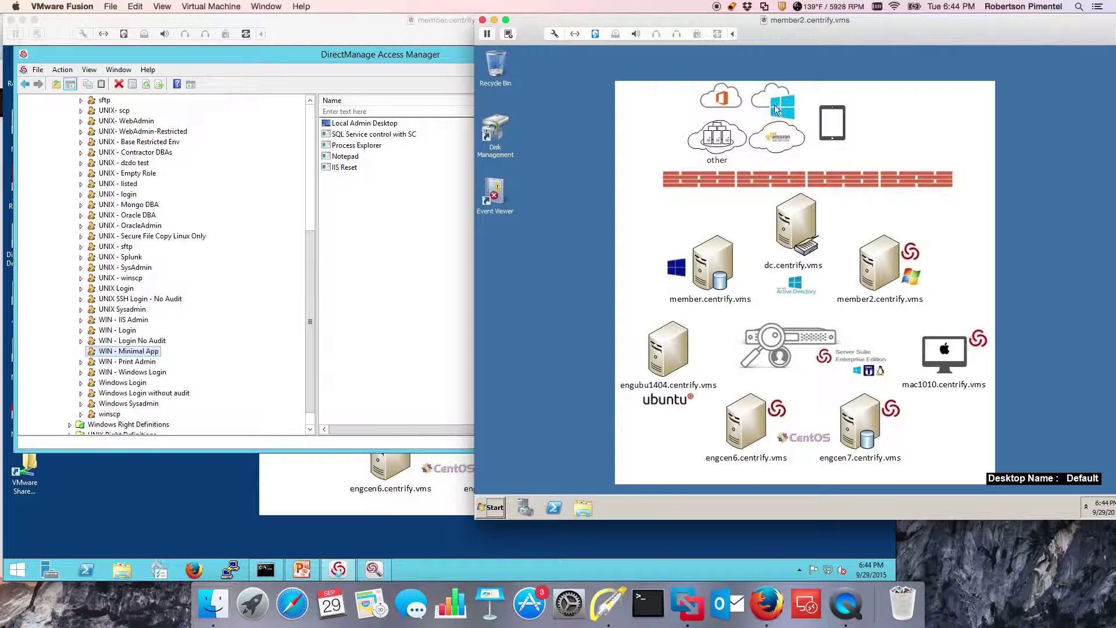
left_click_drag(859, 30, 814, 36)
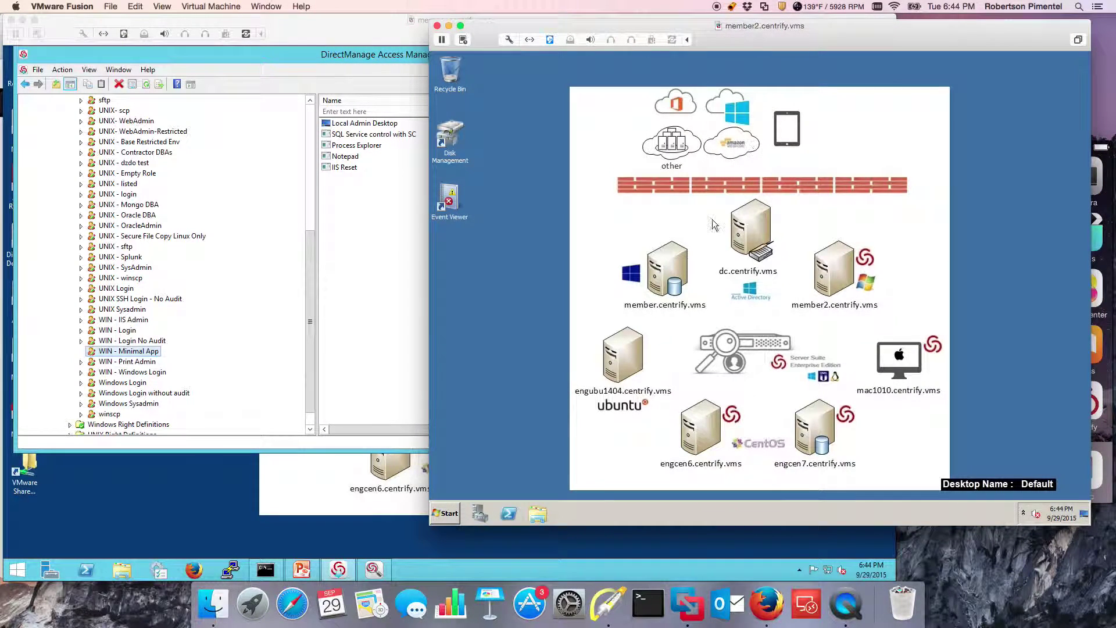
Check which log-off and power options the logged-on user has on member2.
left_click(447, 514)
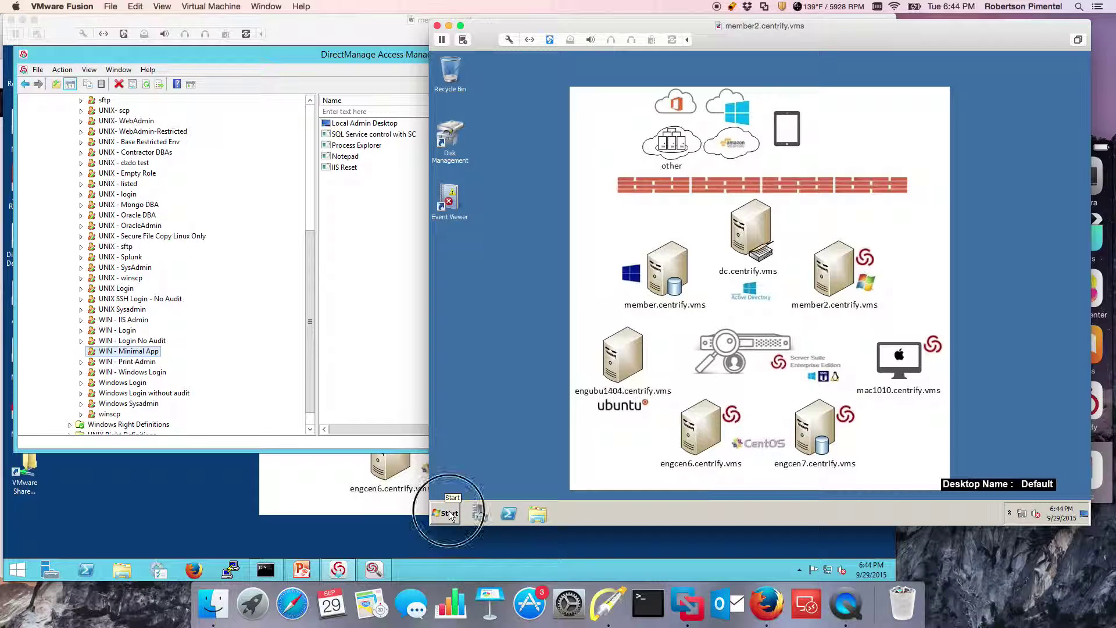
left_click(614, 488)
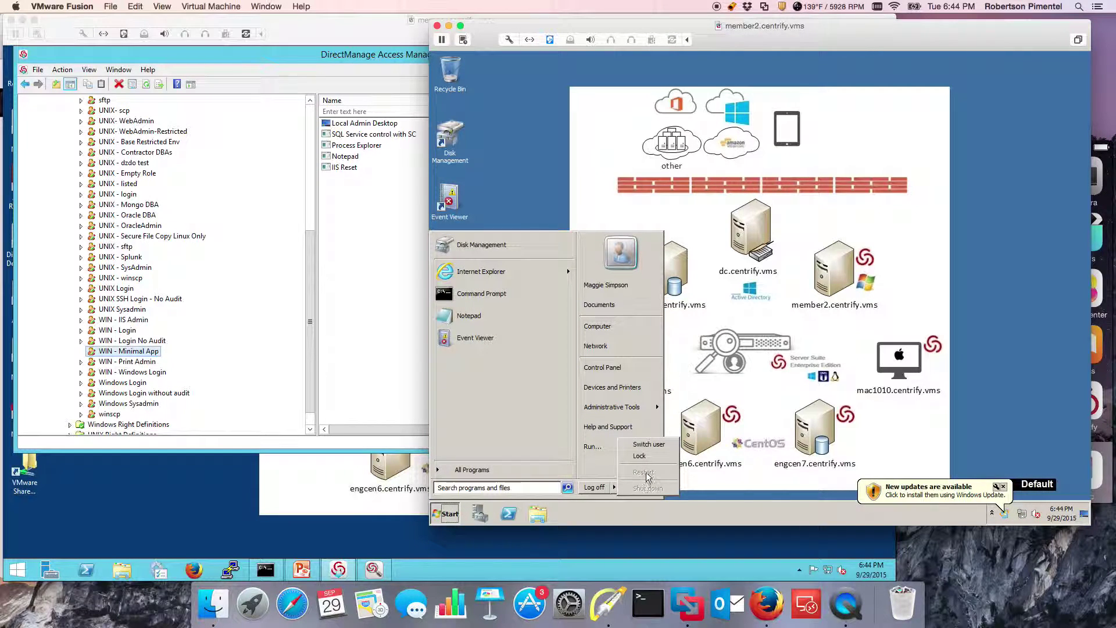
left_click(686, 477)
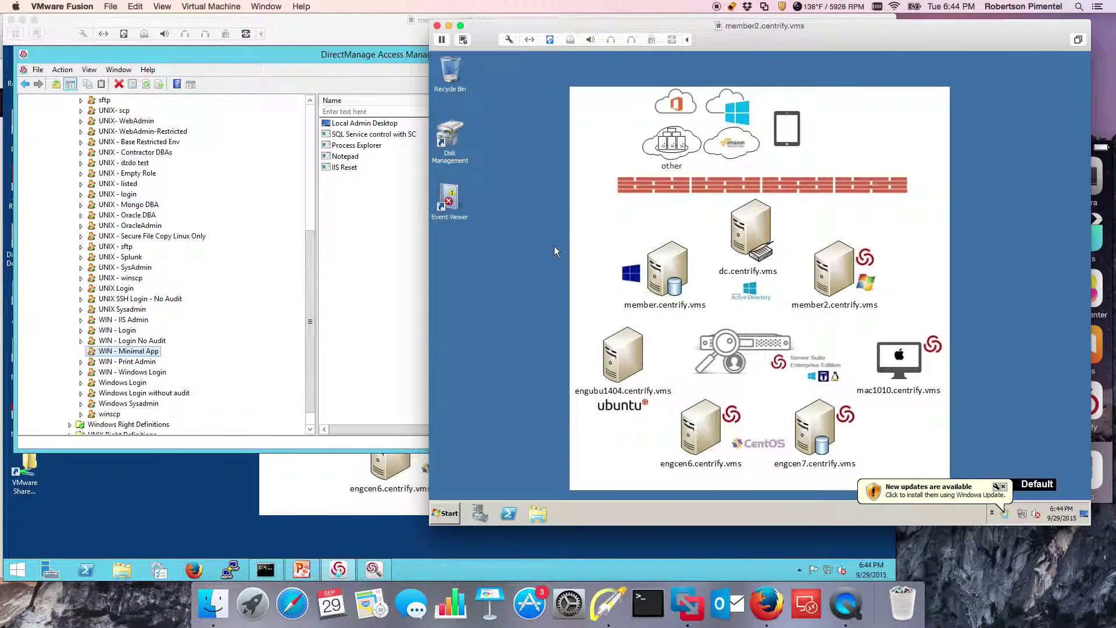
Point an arrow at the Disk Management shortcut, try to use Disk Management as the logged-on user, and close it.
left_click(607, 605)
left_click_drag(528, 106, 476, 135)
key("Escape")
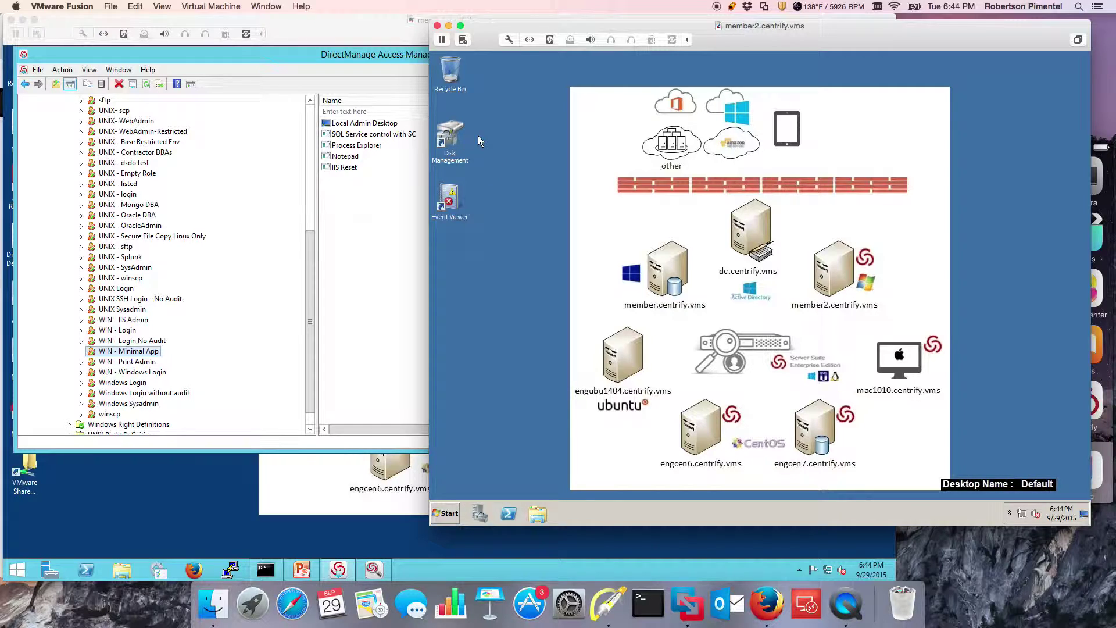
double_click(454, 138)
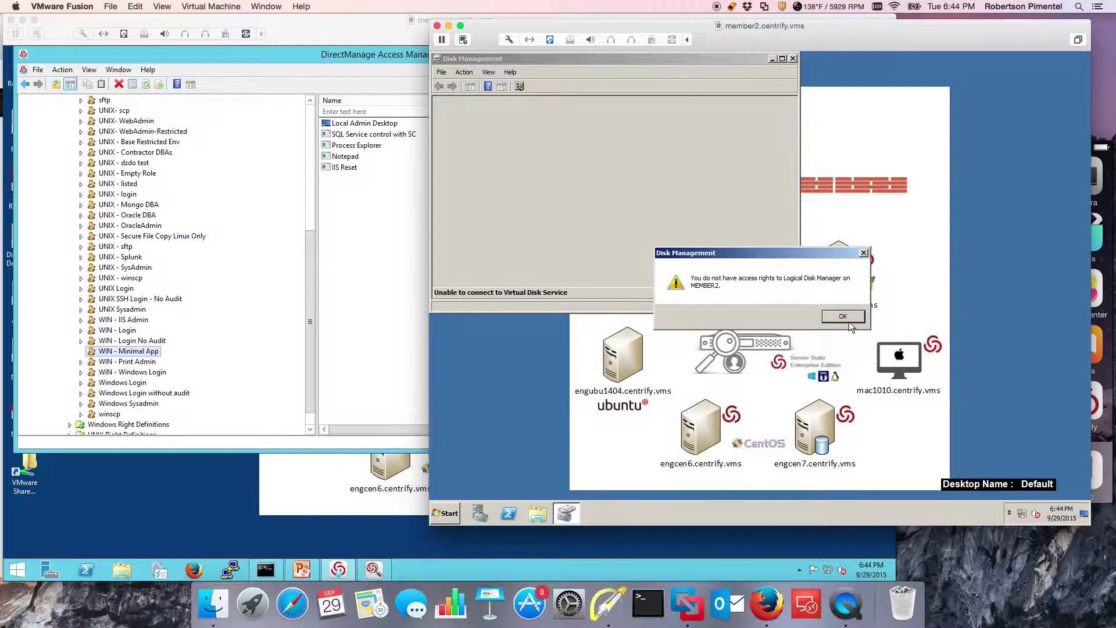
left_click(851, 319)
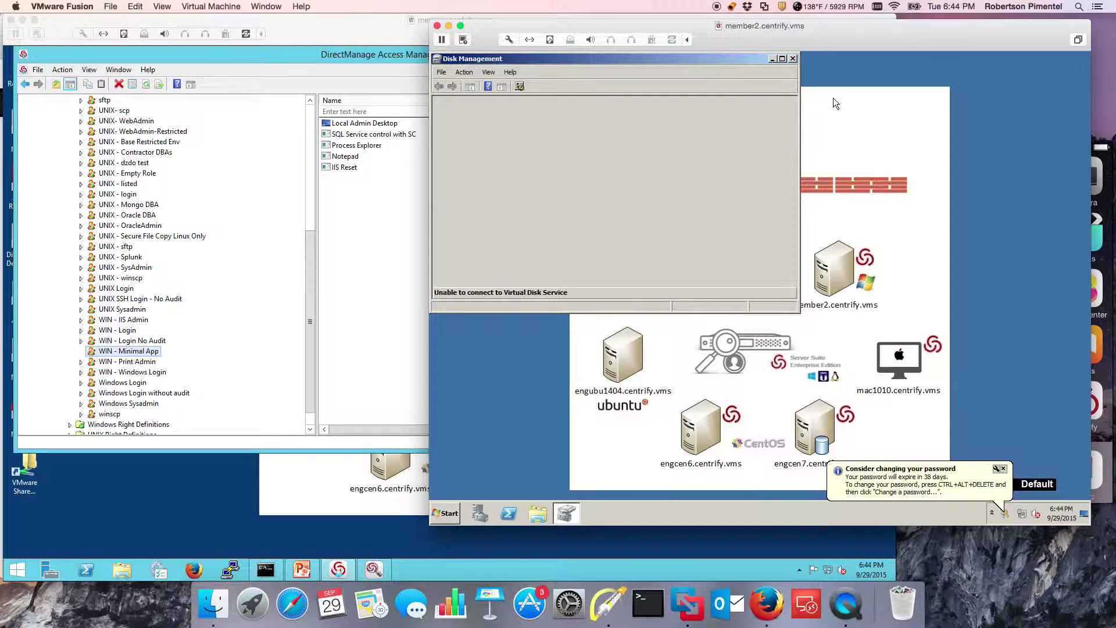
left_click(793, 59)
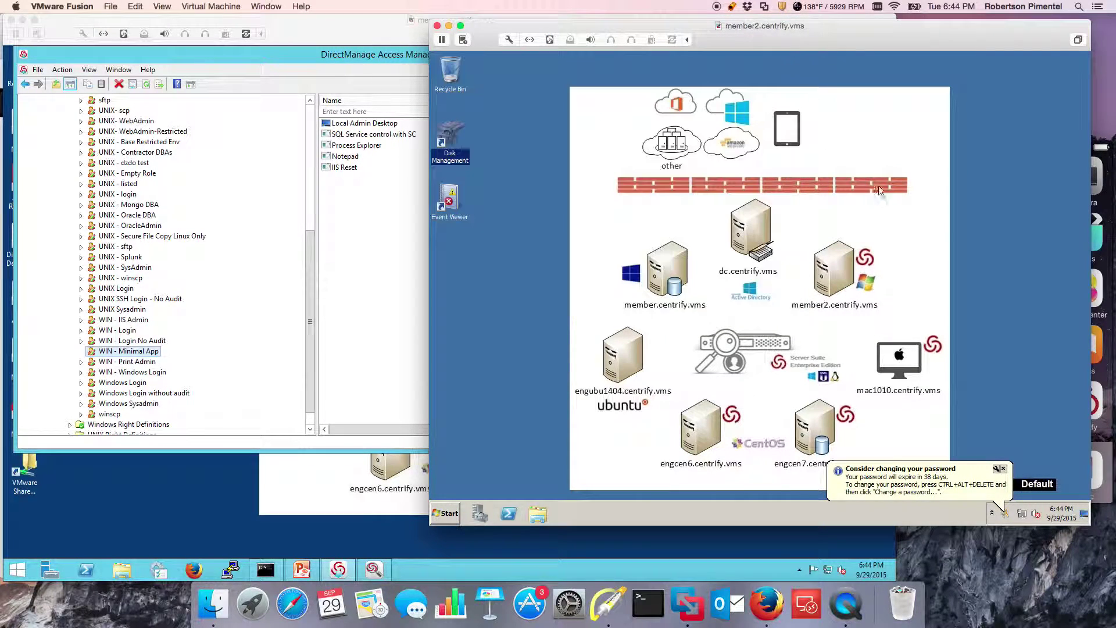
Open the Centrify Authorization Center and mark the console and remote login permissions under the effective login rights.
left_click(992, 513)
right_click(990, 445)
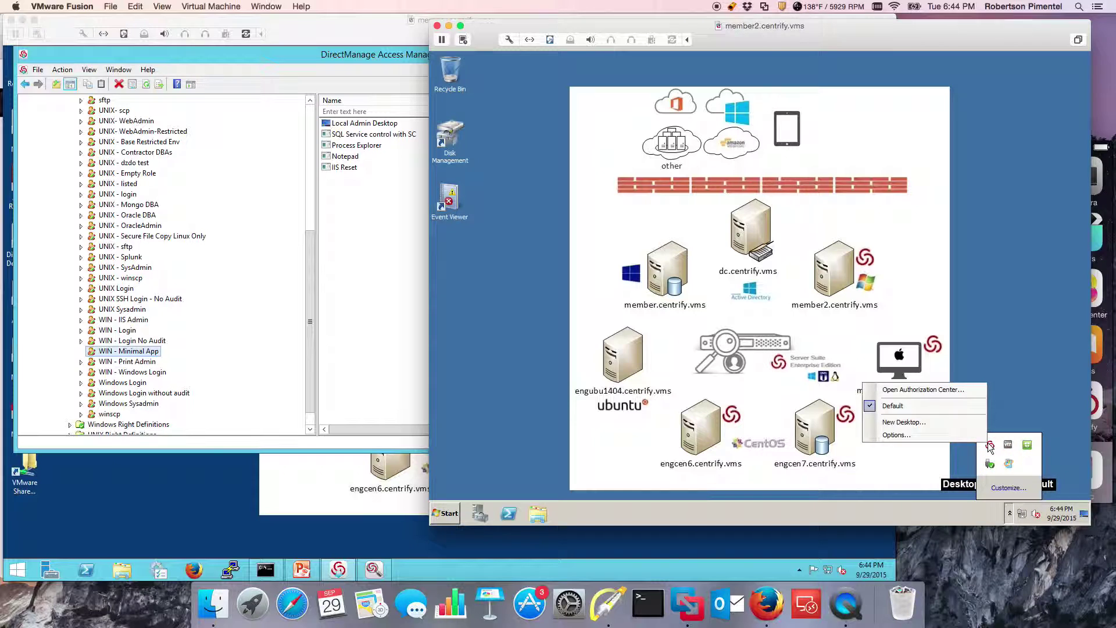
left_click(954, 390)
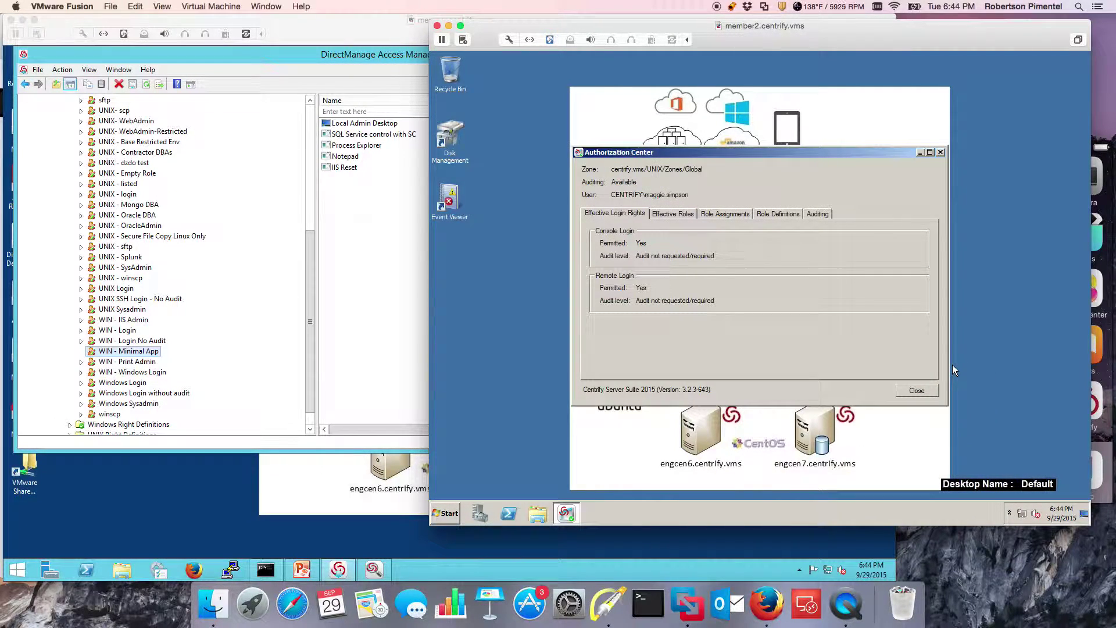
left_click(609, 605)
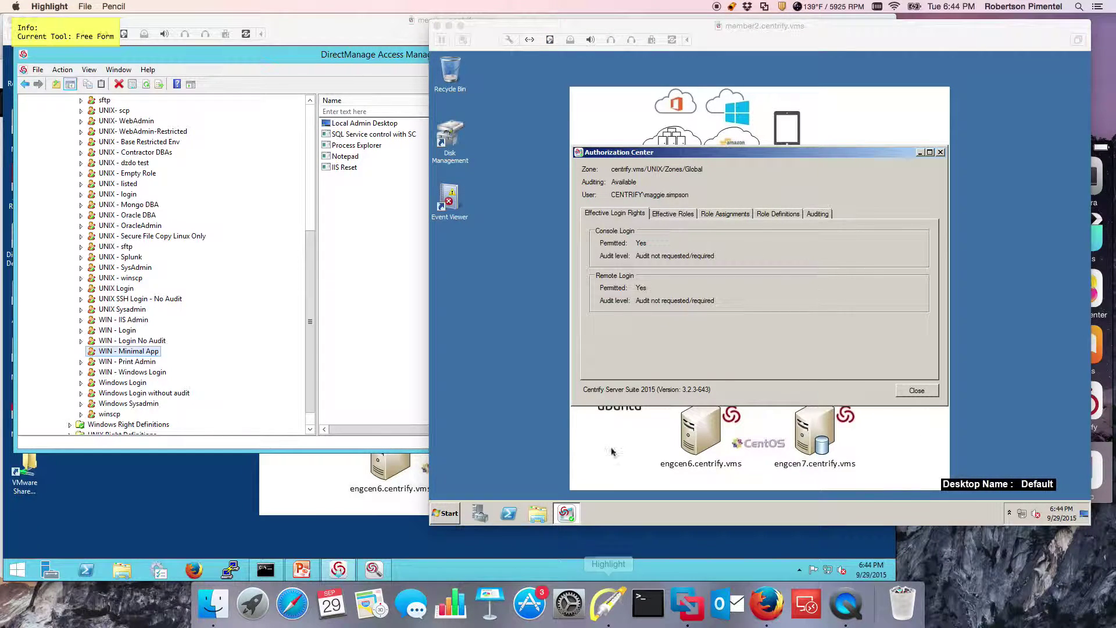
left_click_drag(691, 229, 659, 246)
left_click_drag(700, 285, 663, 289)
key("Escape")
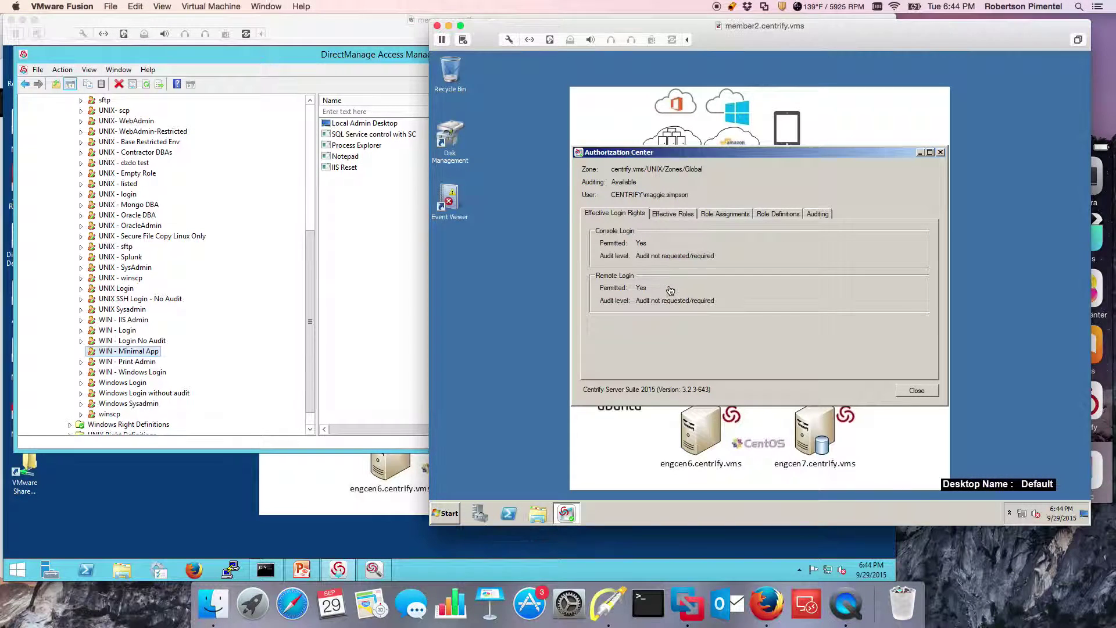
Review the general settings and rights of the WIN - Minimal App/Global role definition and the auditing status, and dismiss the Authorization Center.
left_click(773, 215)
left_click(826, 214)
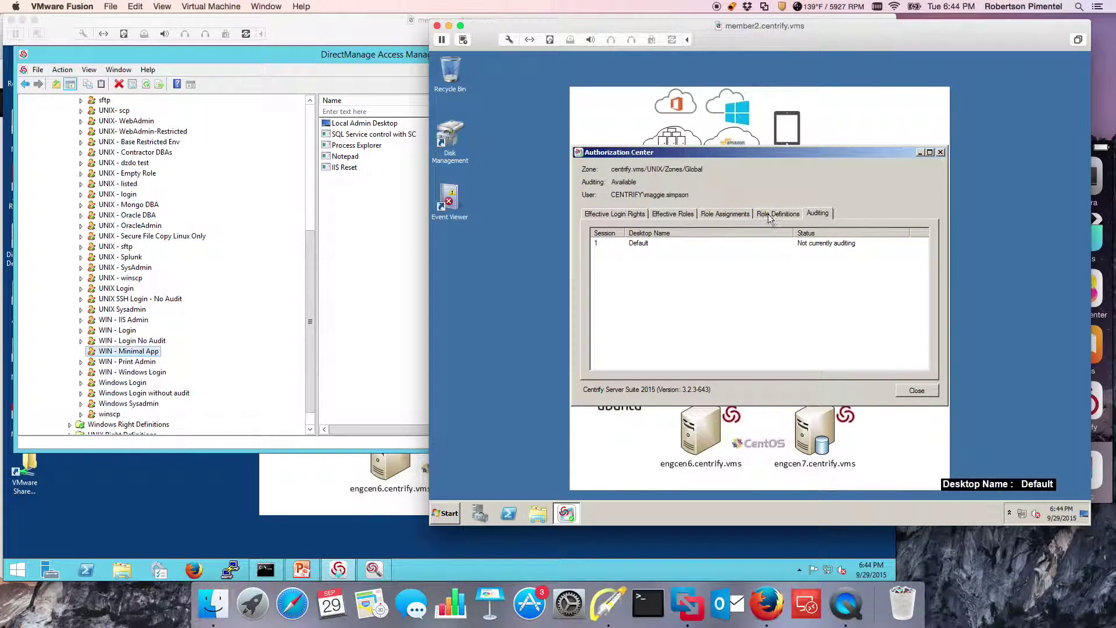
left_click(771, 214)
left_click(711, 253)
double_click(710, 253)
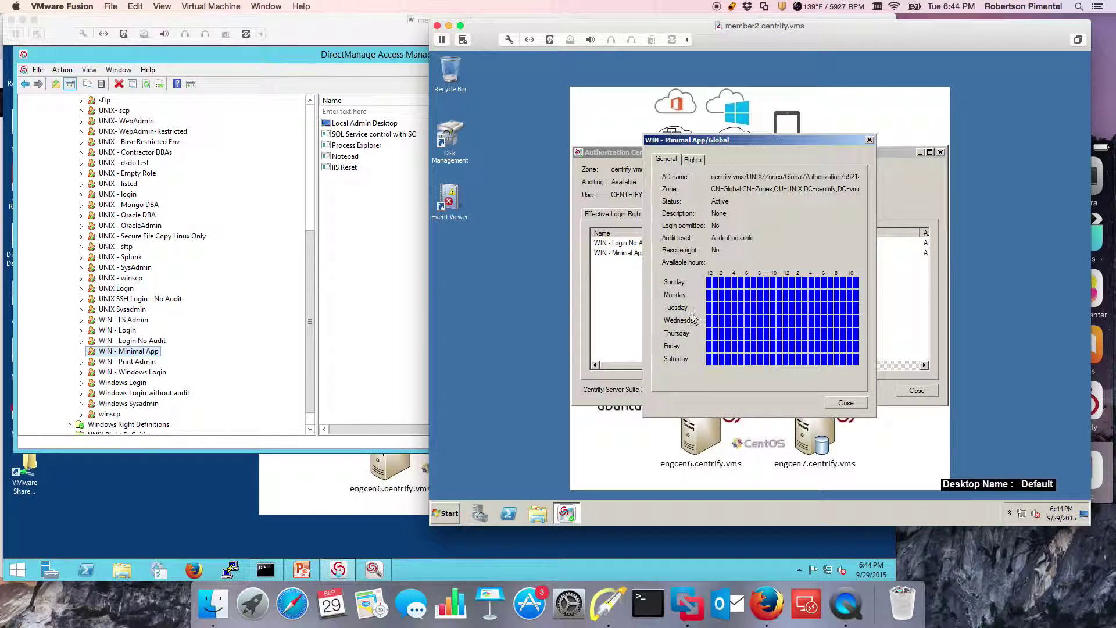
left_click(694, 161)
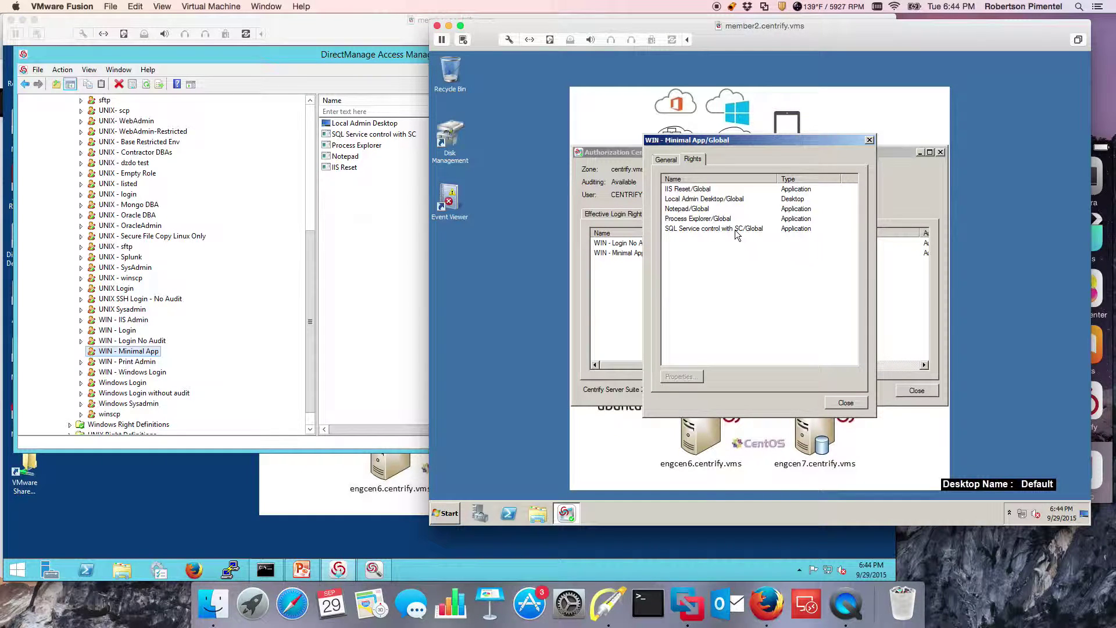
left_click(845, 403)
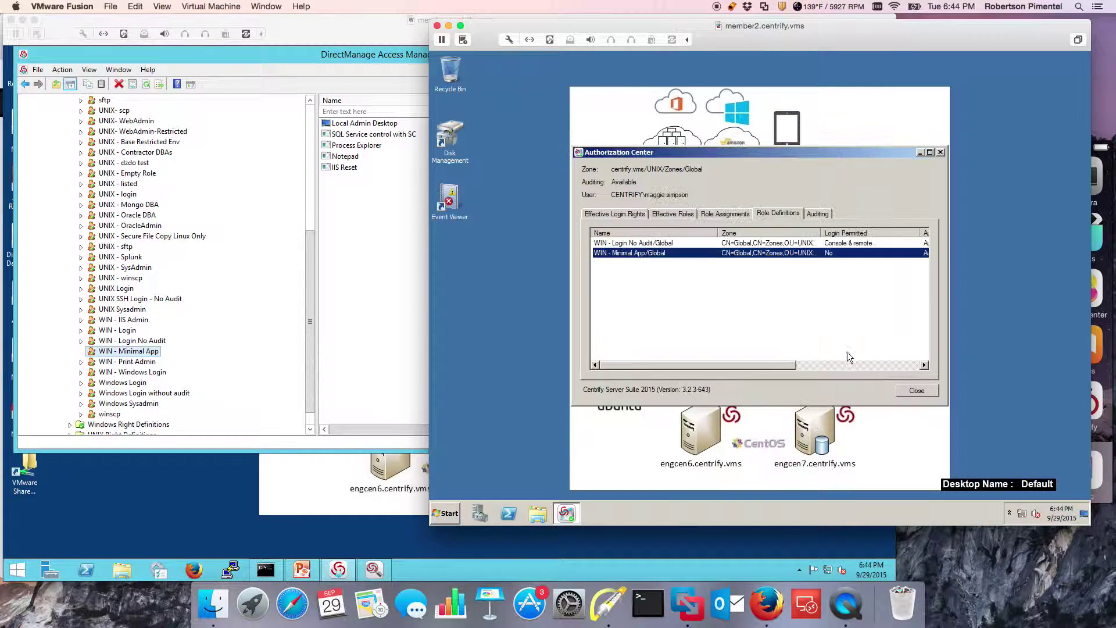
left_click(811, 215)
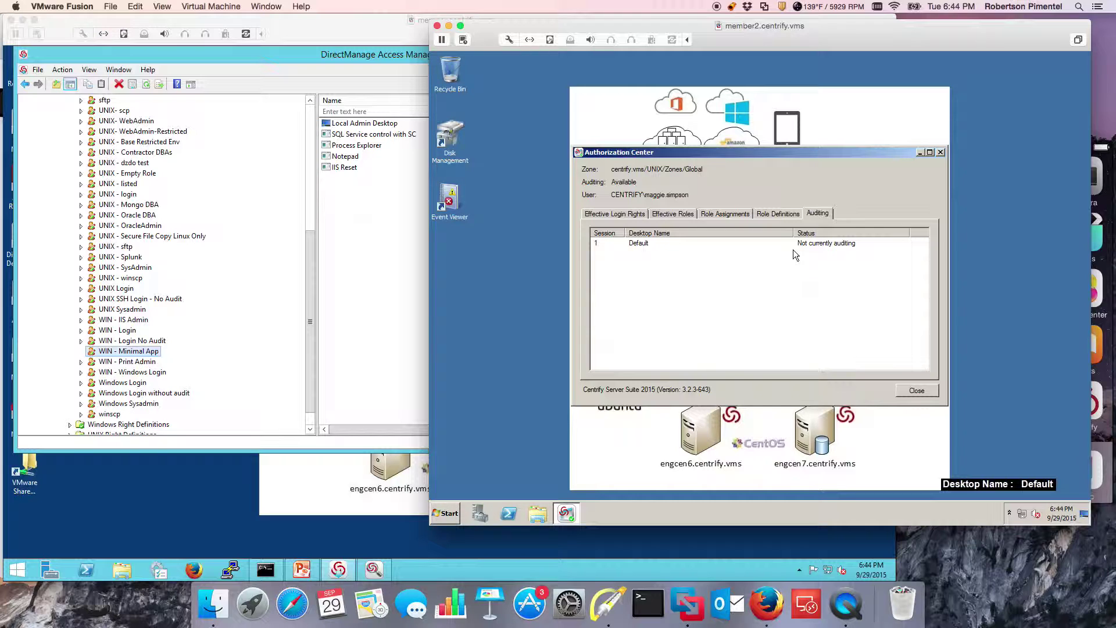
left_click(922, 152)
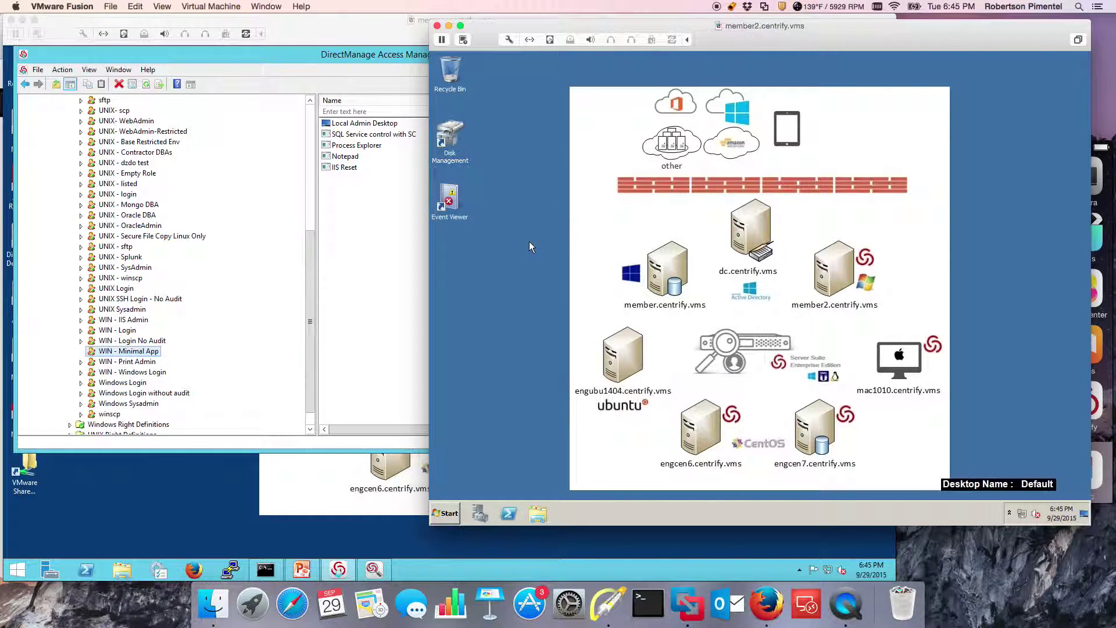
Run Disk Management from its desktop shortcut under a Centrify role, move its window into view, and close it.
left_click(455, 133)
right_click(455, 135)
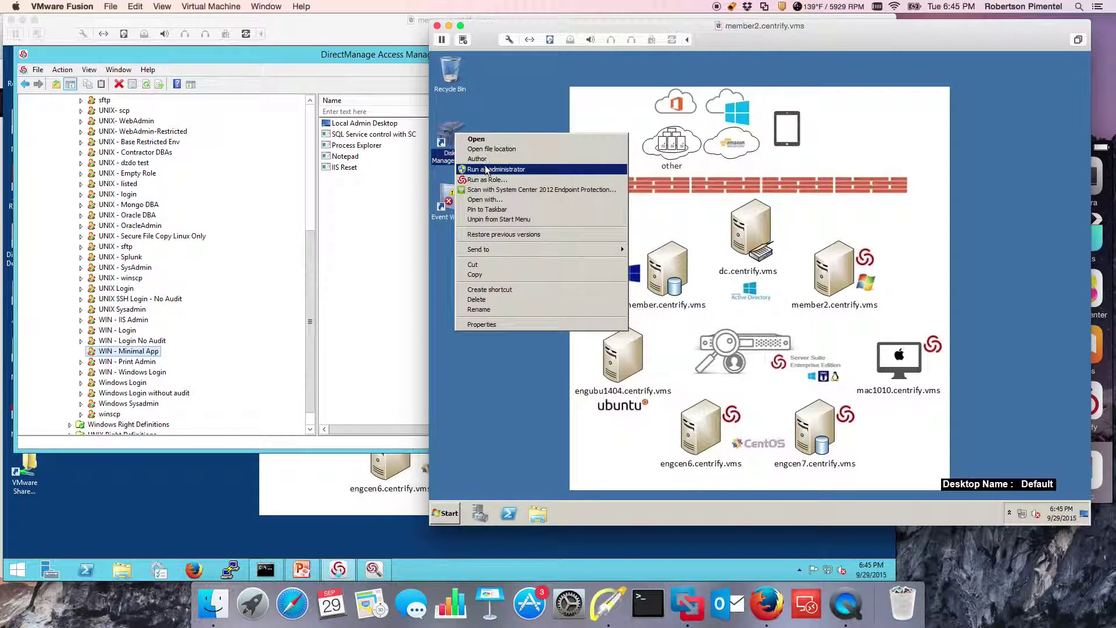
left_click(517, 181)
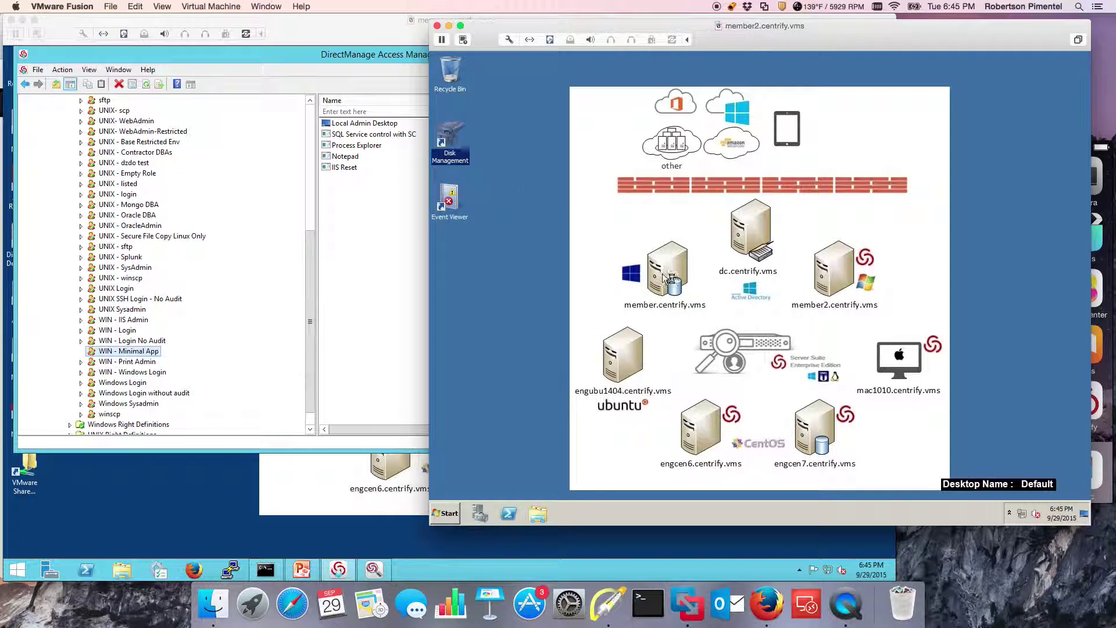
left_click(801, 343)
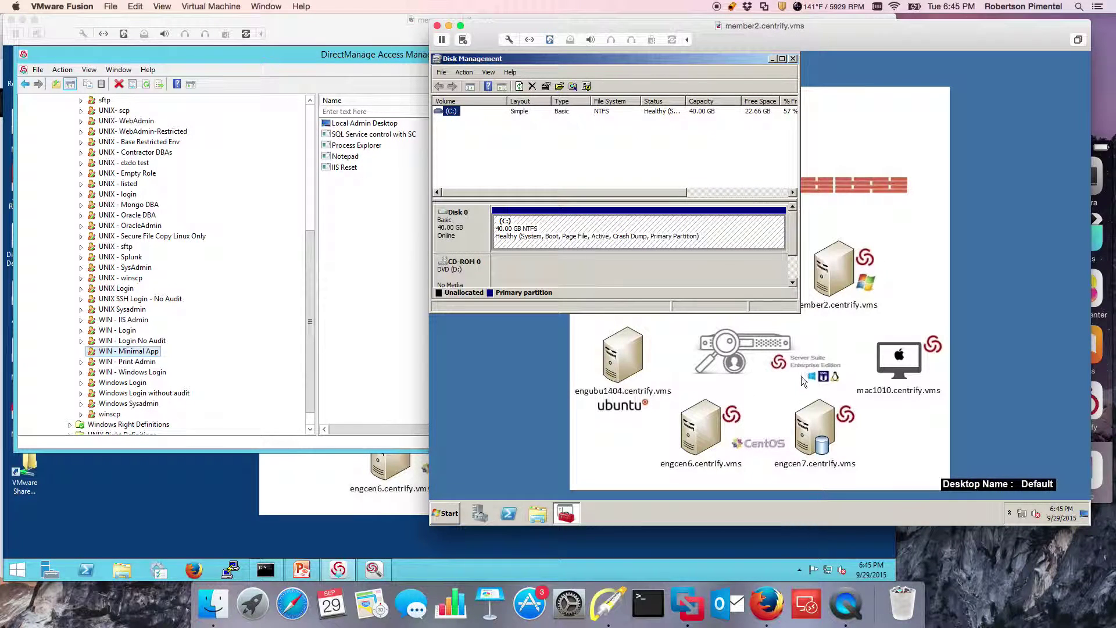
left_click_drag(747, 58, 774, 77)
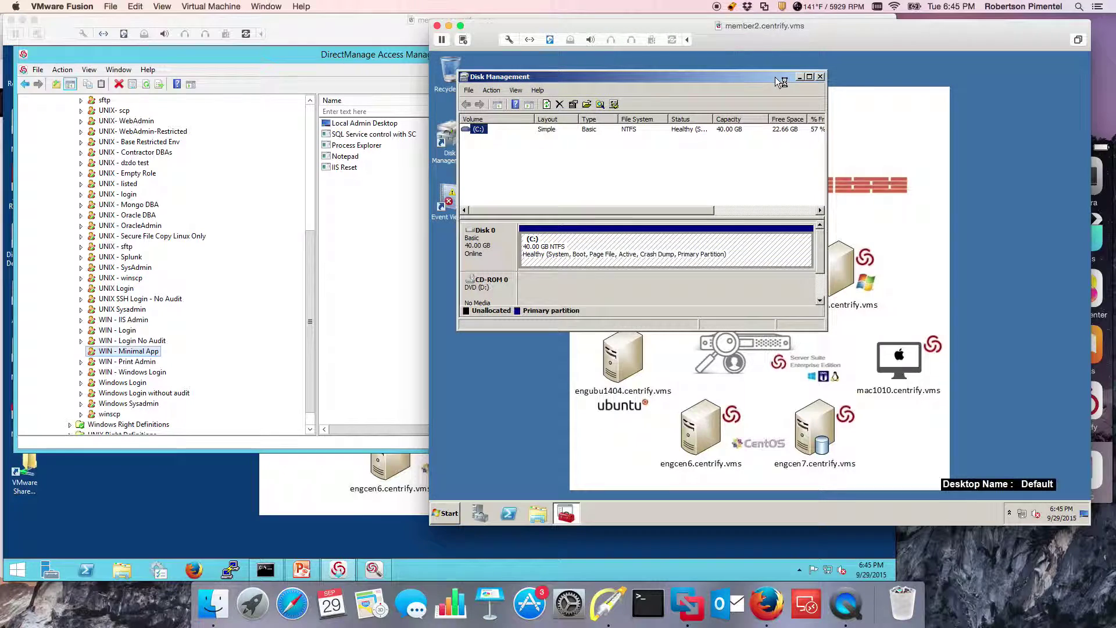
left_click(821, 77)
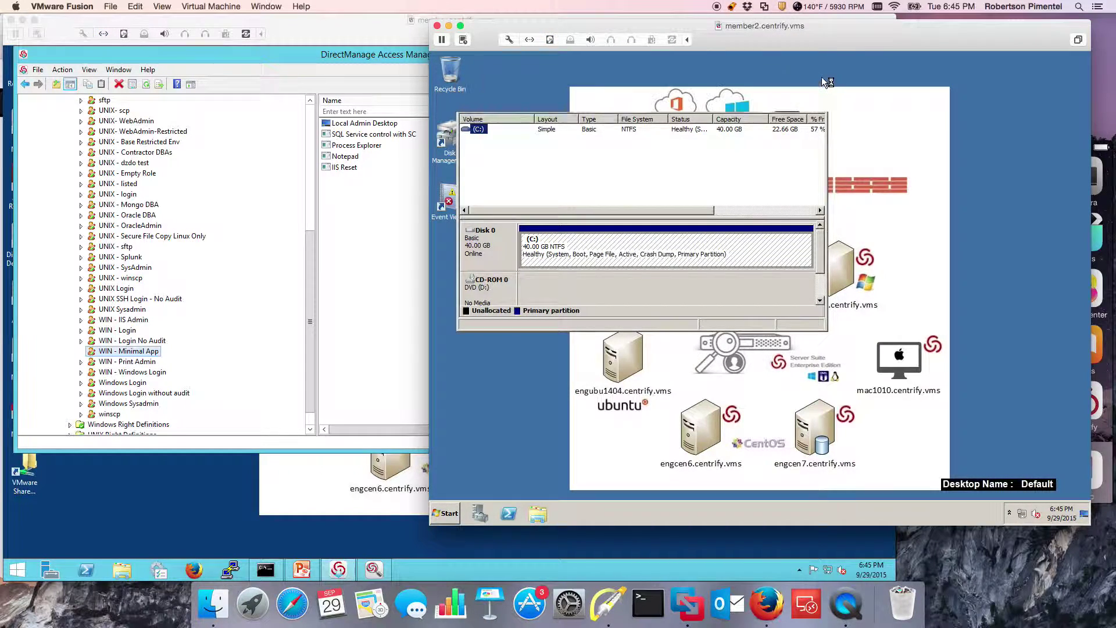
Create a new Centrify desktop using the WIN - Minimal App role.
left_click(1010, 514)
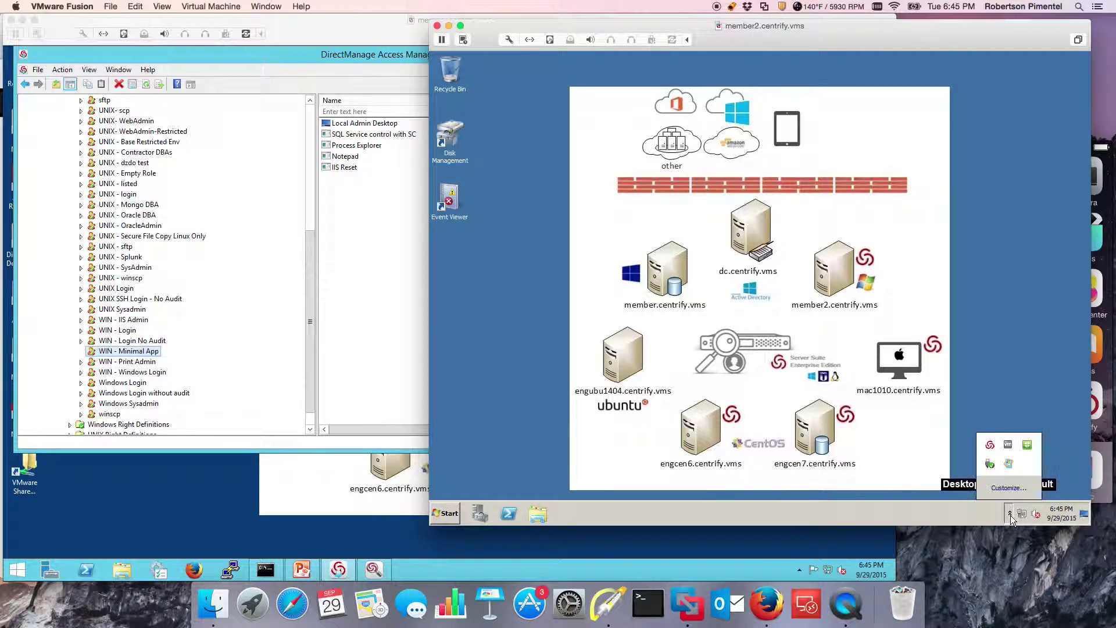
left_click(990, 446)
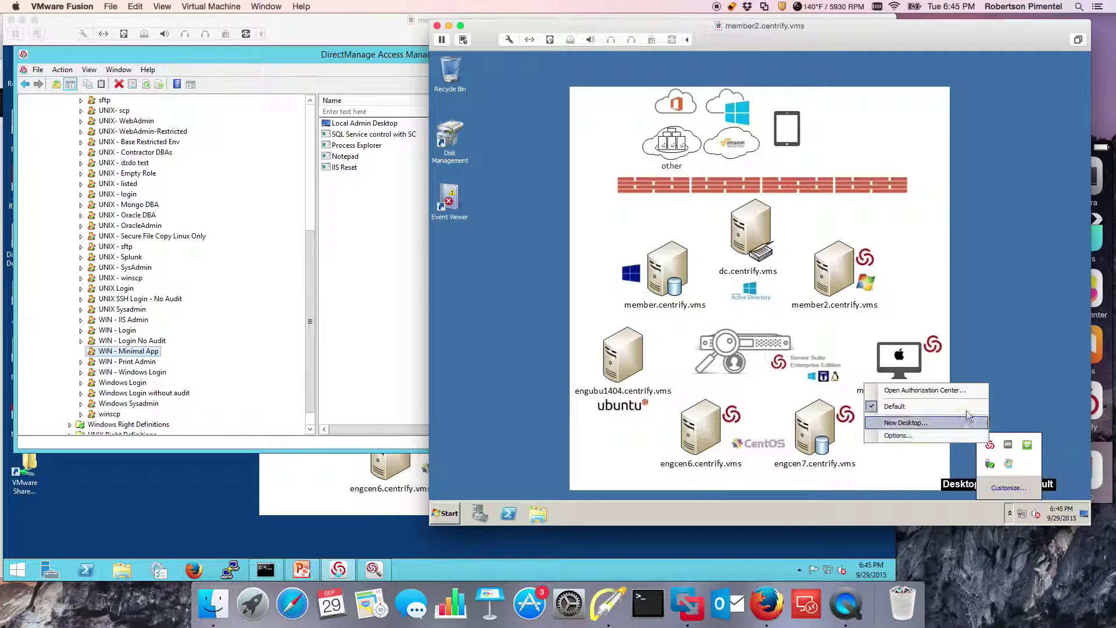
left_click(940, 422)
left_click(804, 345)
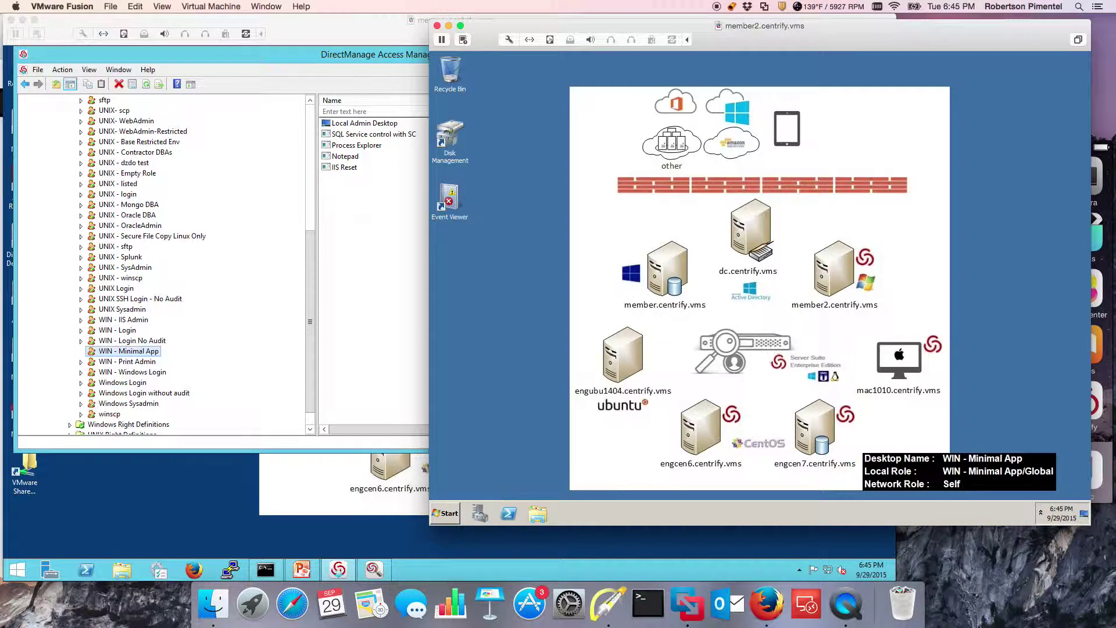
Check which log-off and power options are available on the WIN - Minimal App desktop.
left_click(449, 514)
mouse_move(615, 489)
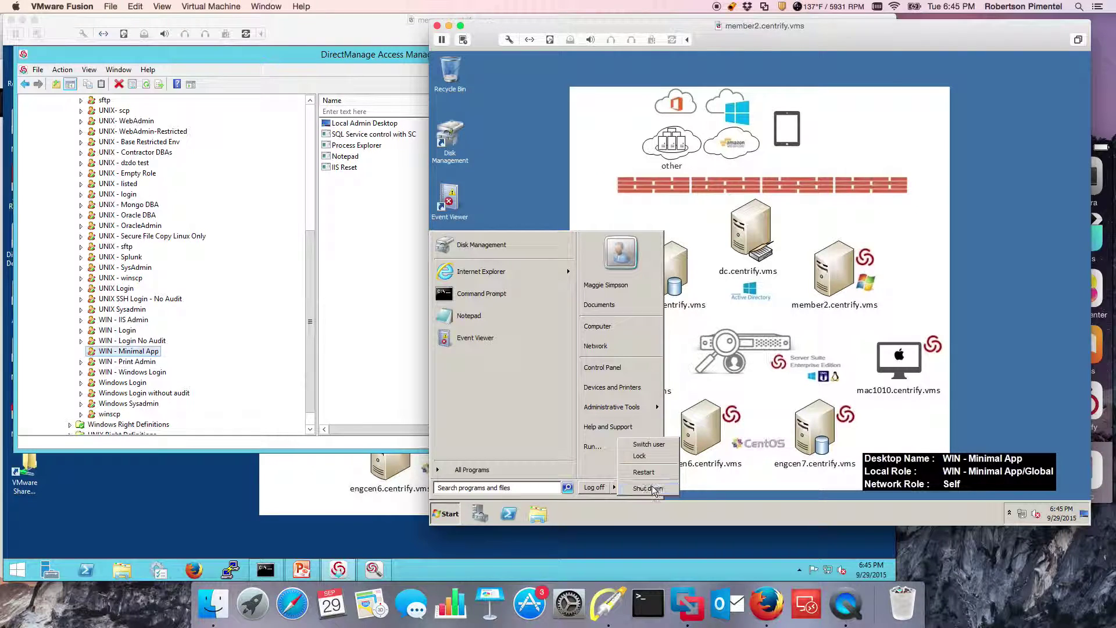
left_click(459, 514)
left_click(461, 514)
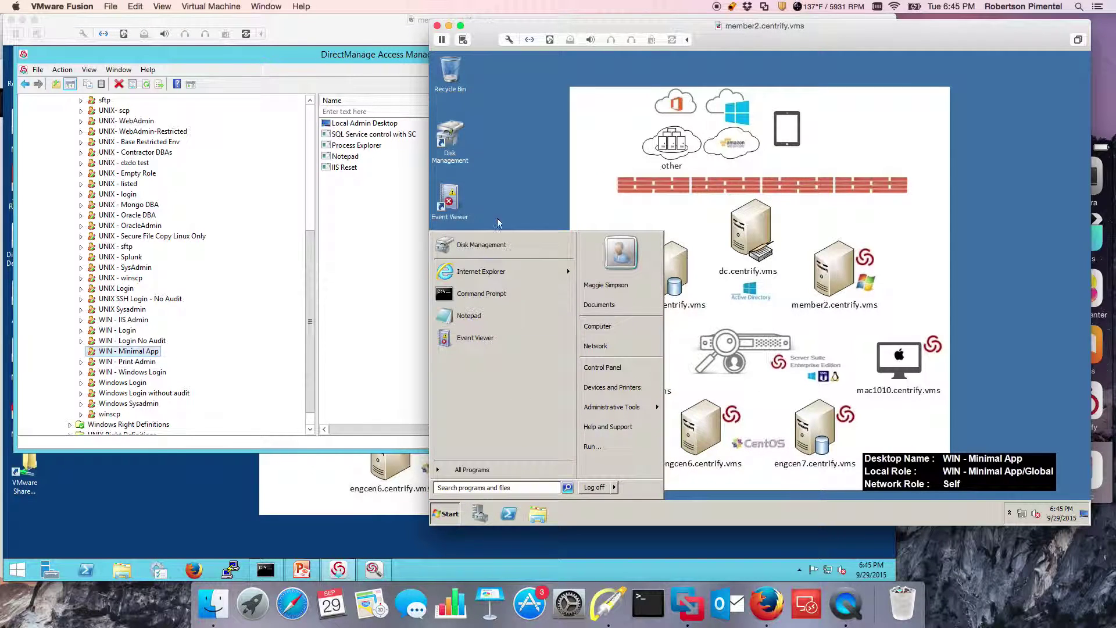
Open Event Viewer from the desktop shortcut and display the Windows Application log.
left_click(458, 203)
double_click(458, 199)
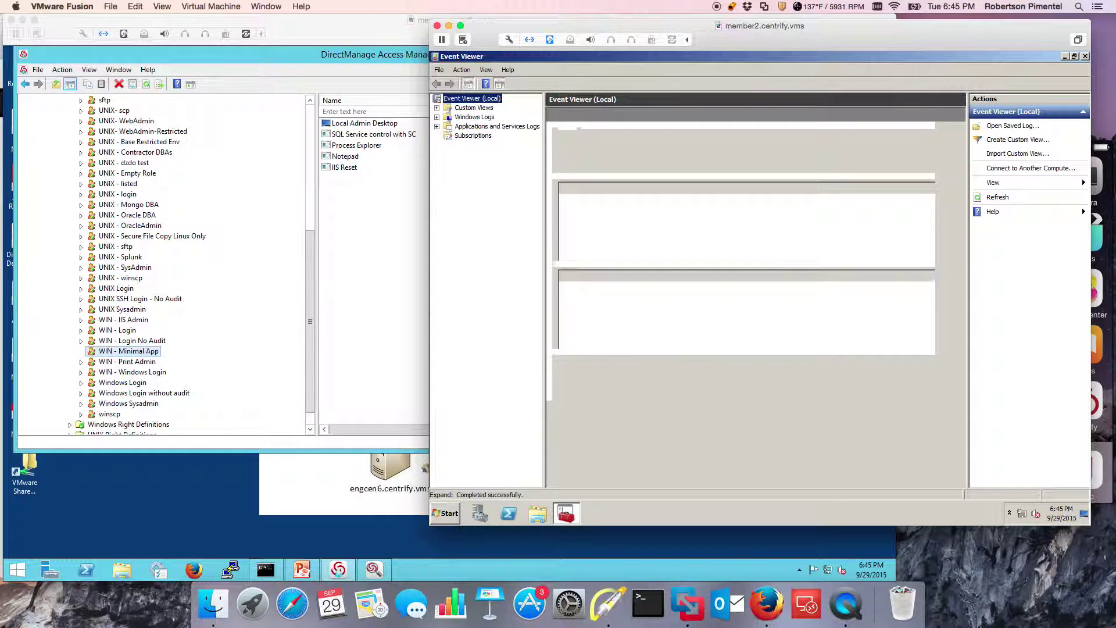
left_click(436, 117)
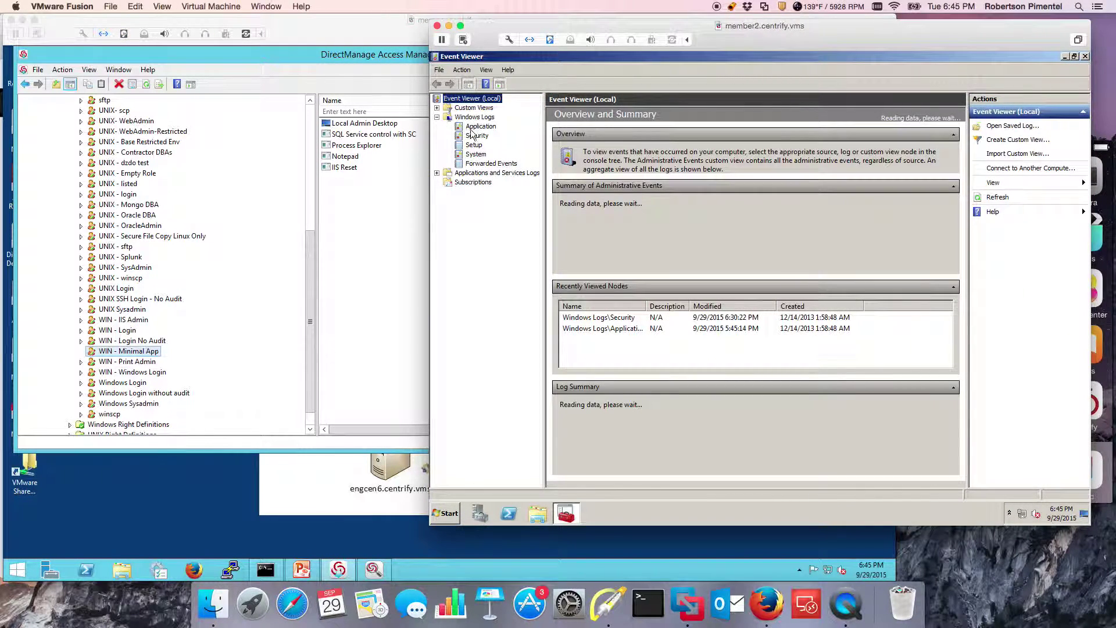
left_click(478, 126)
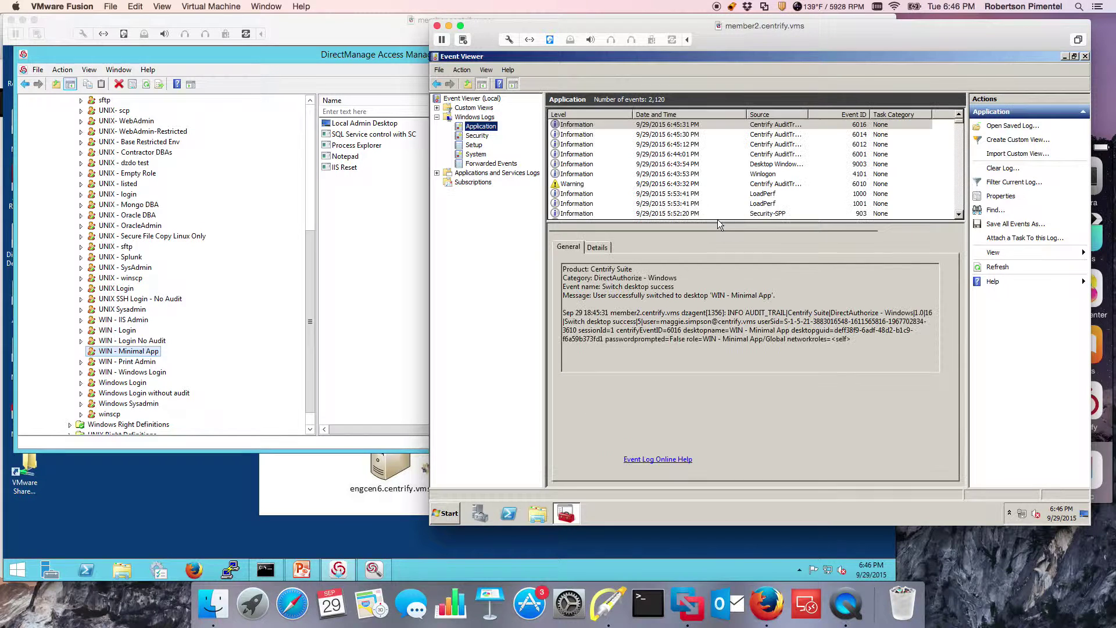
Select the Centrify warning with event ID 6010, point arrows at its event name and user entry, and clear the annotations.
left_click(668, 185)
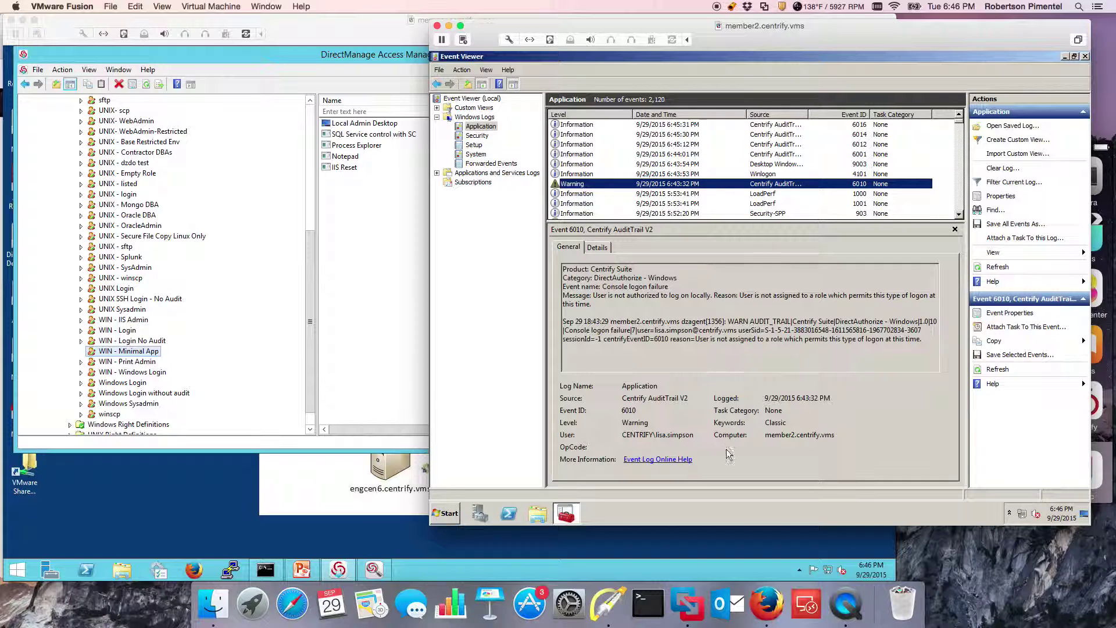
left_click(608, 603)
mouse_move(732, 262)
left_mouse_down()
mouse_move(689, 279)
mouse_move(696, 318)
left_mouse_up()
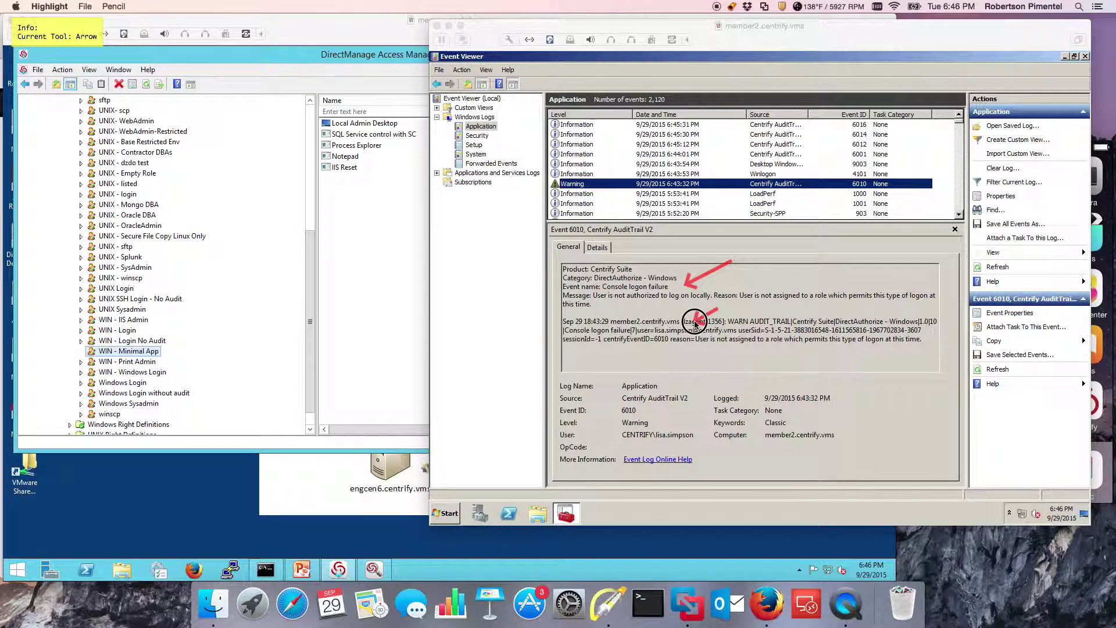
key("f")
key("Escape")
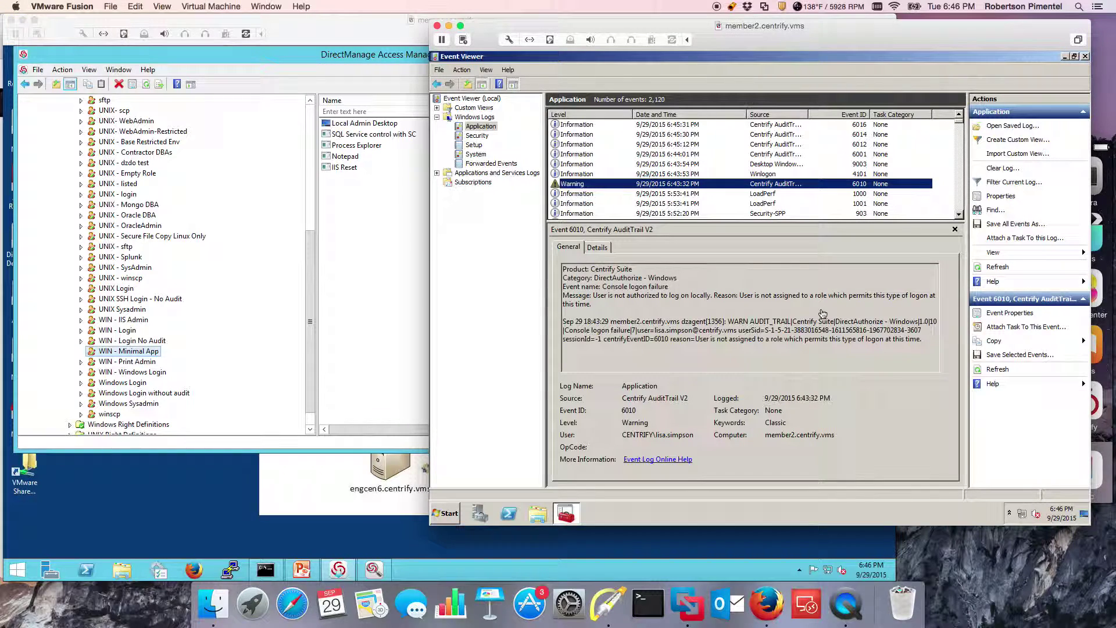
Select the Centrify event with ID 6001, point arrows at its user entry and event name, and clear the annotations.
left_click(798, 155)
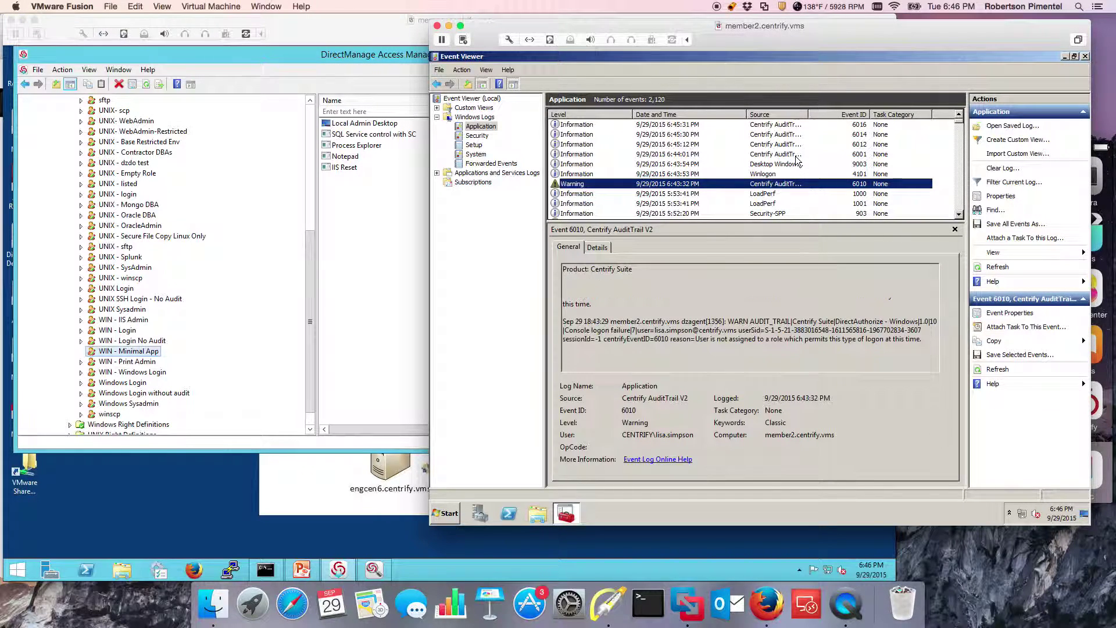
left_click(607, 602)
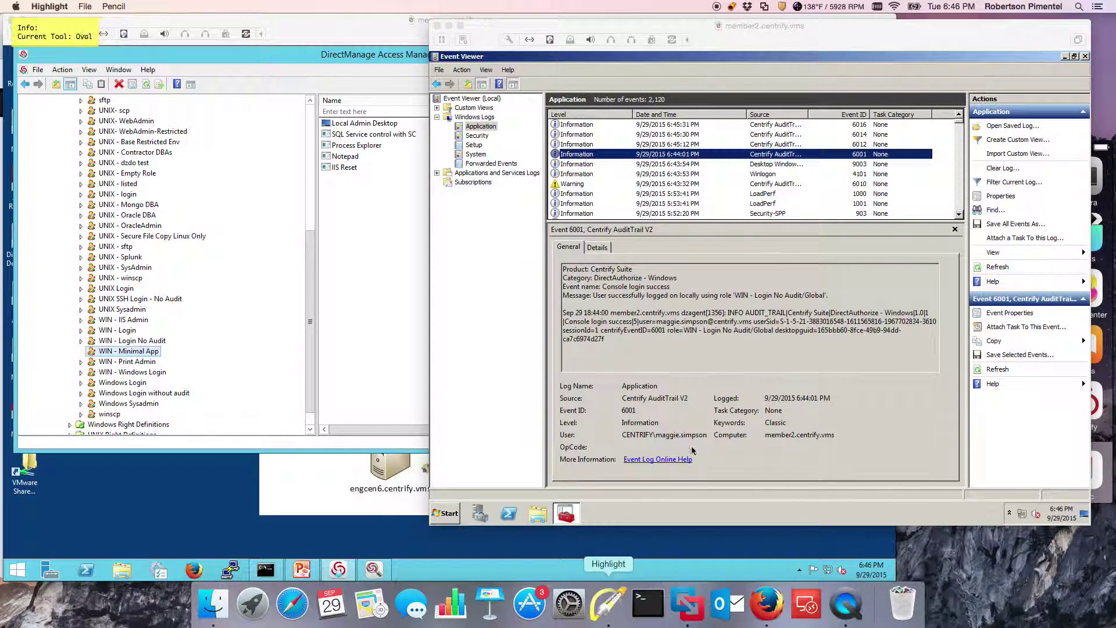
left_click_drag(729, 361, 681, 331)
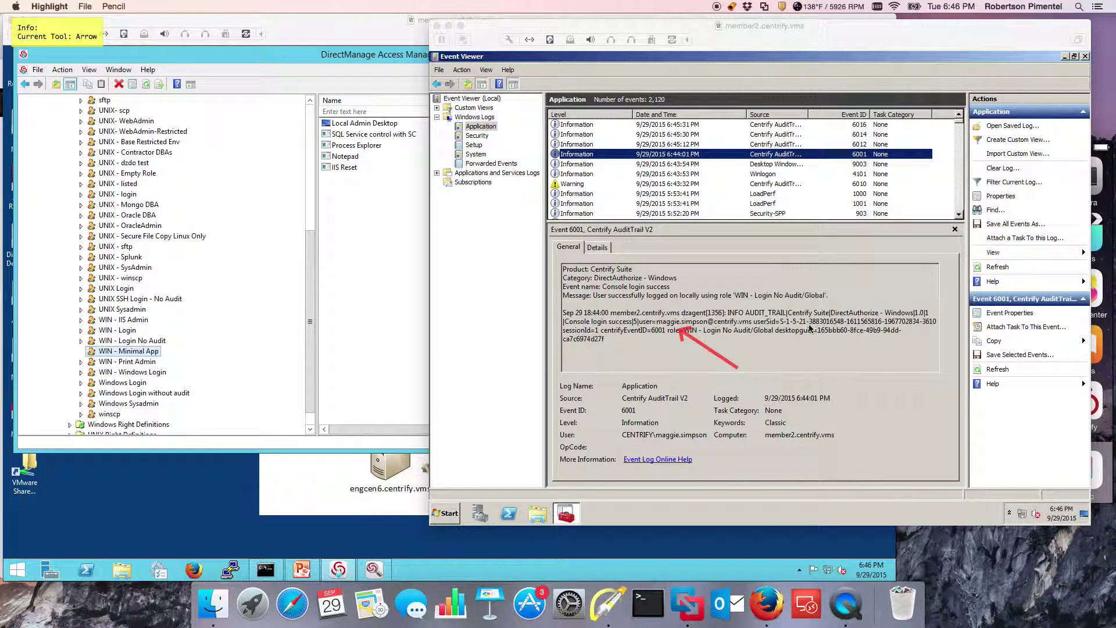
mouse_move(767, 271)
left_mouse_down()
mouse_move(698, 272)
mouse_move(674, 289)
left_mouse_up()
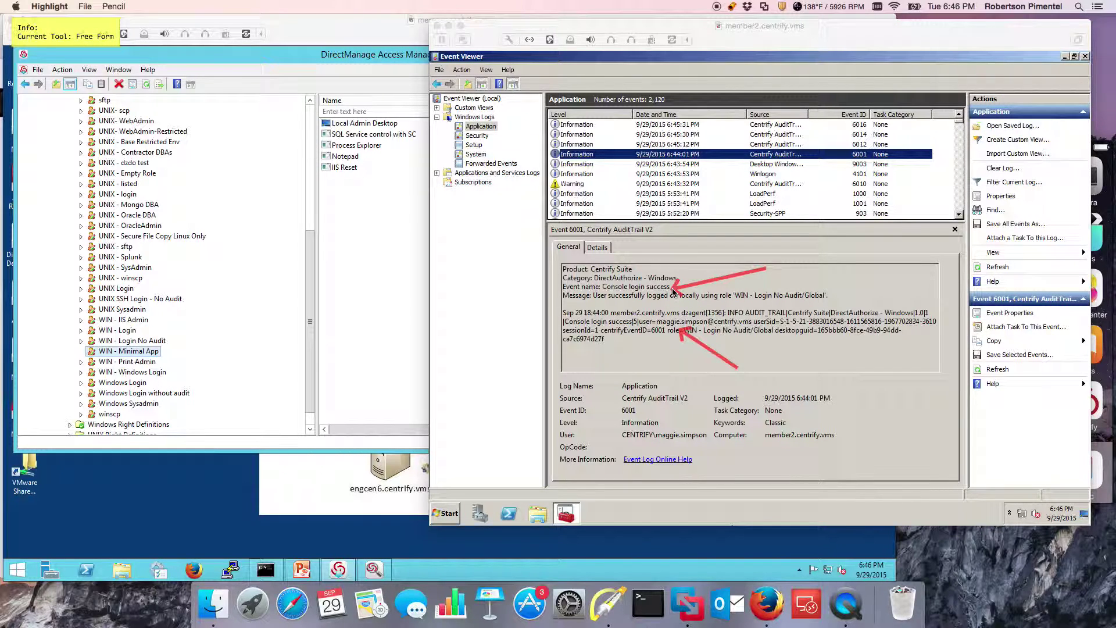
key("Escape")
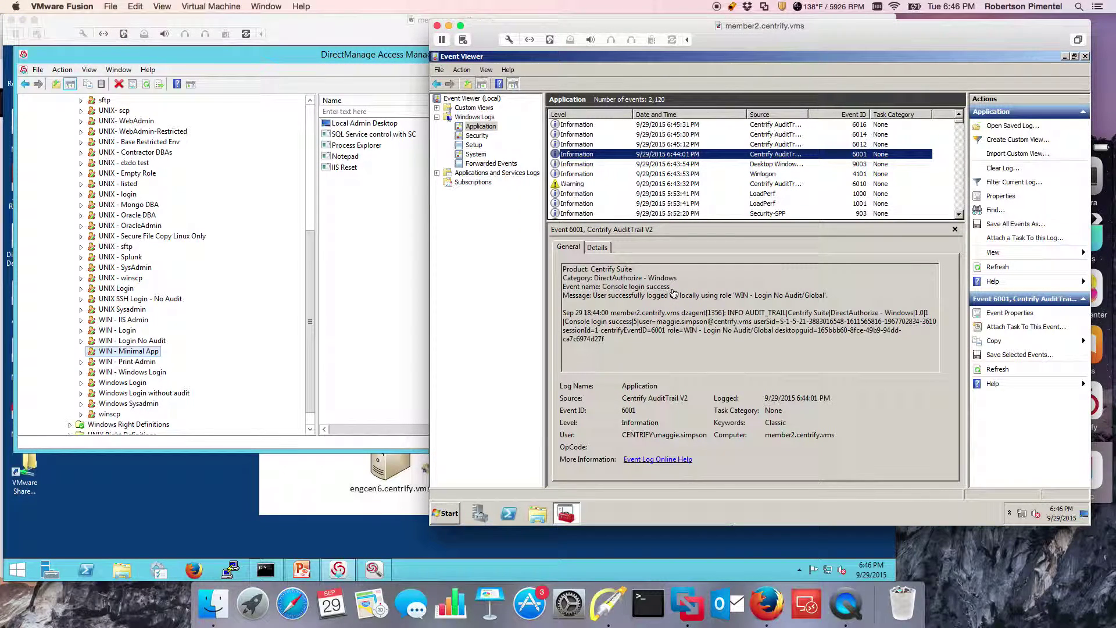
Log the current user off member2.
left_click(445, 514)
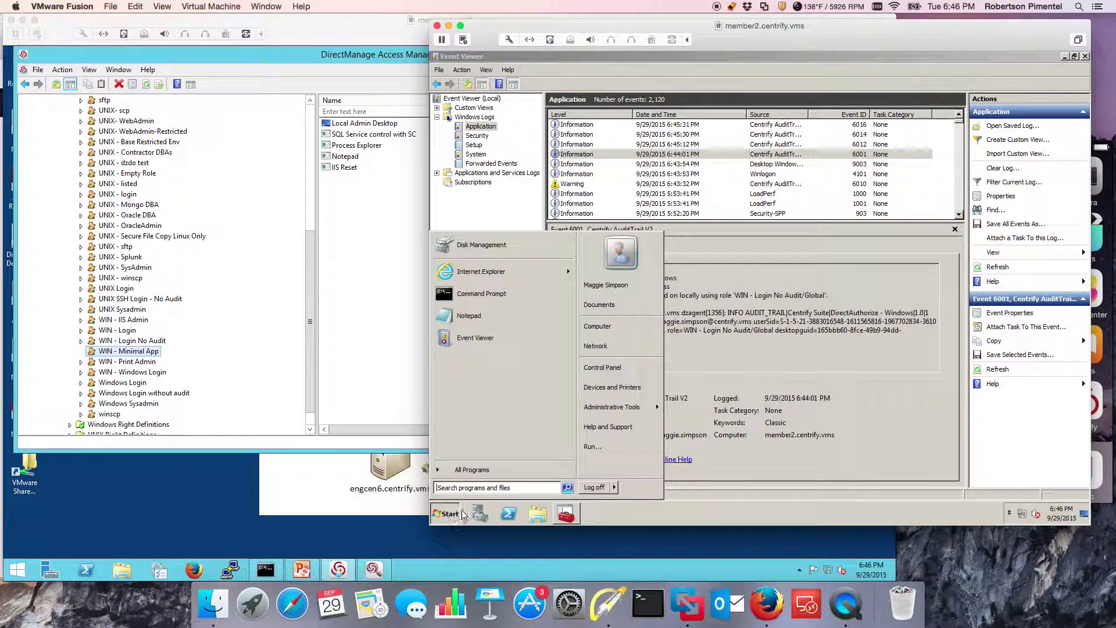
left_click(594, 488)
Switch to DirectManage Access Manager on the member virtual machine and start delegating zone control for the Global zone.
left_click(370, 391)
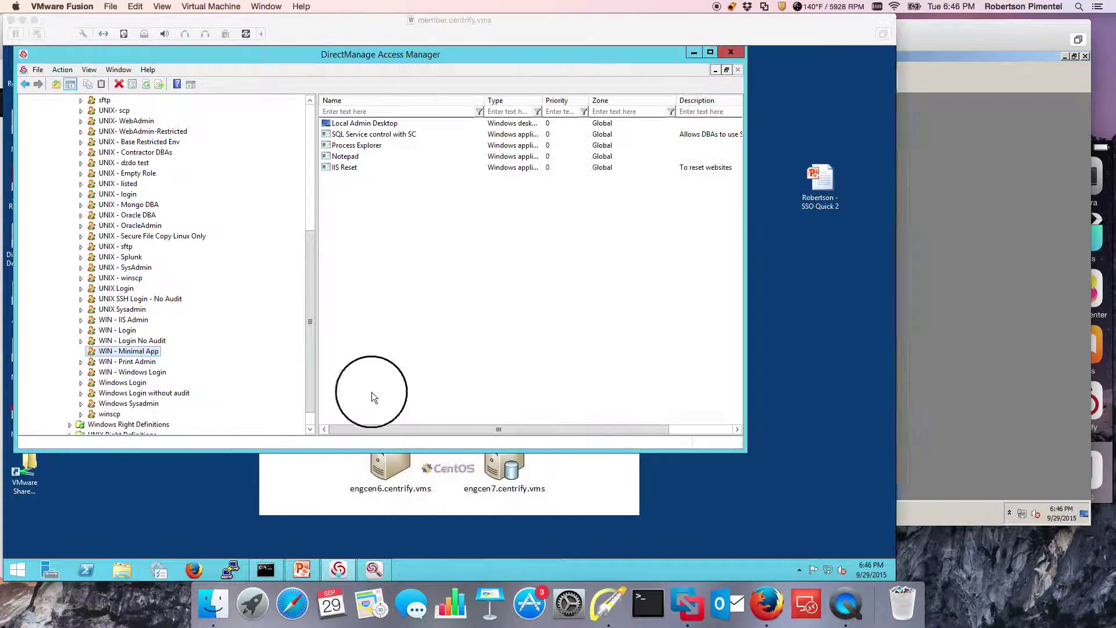
left_click_drag(312, 359, 308, 187)
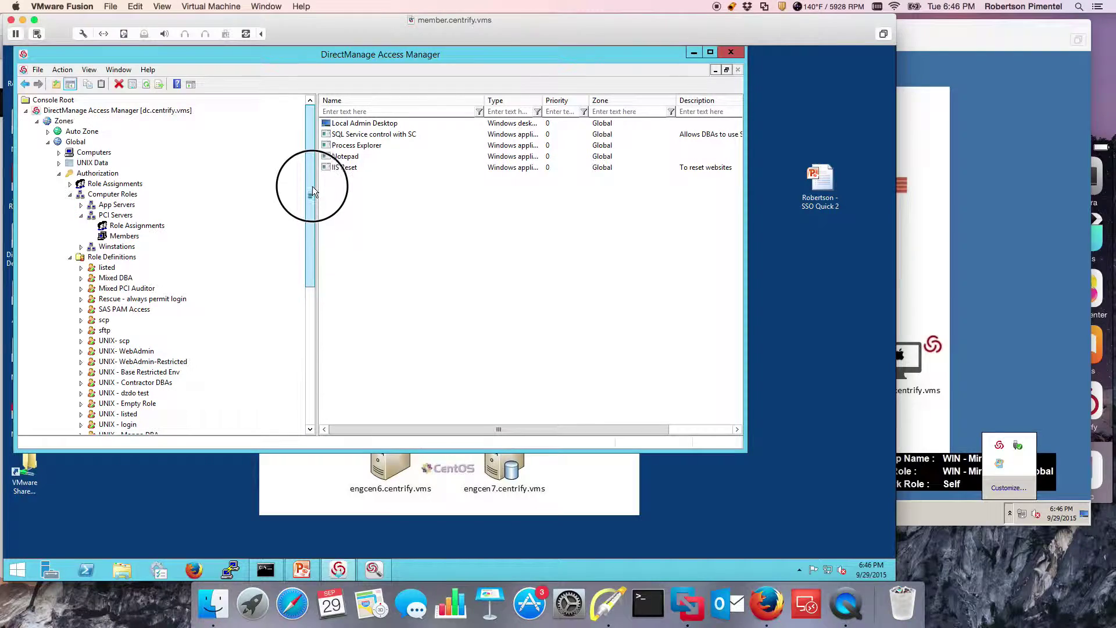
right_click(76, 143)
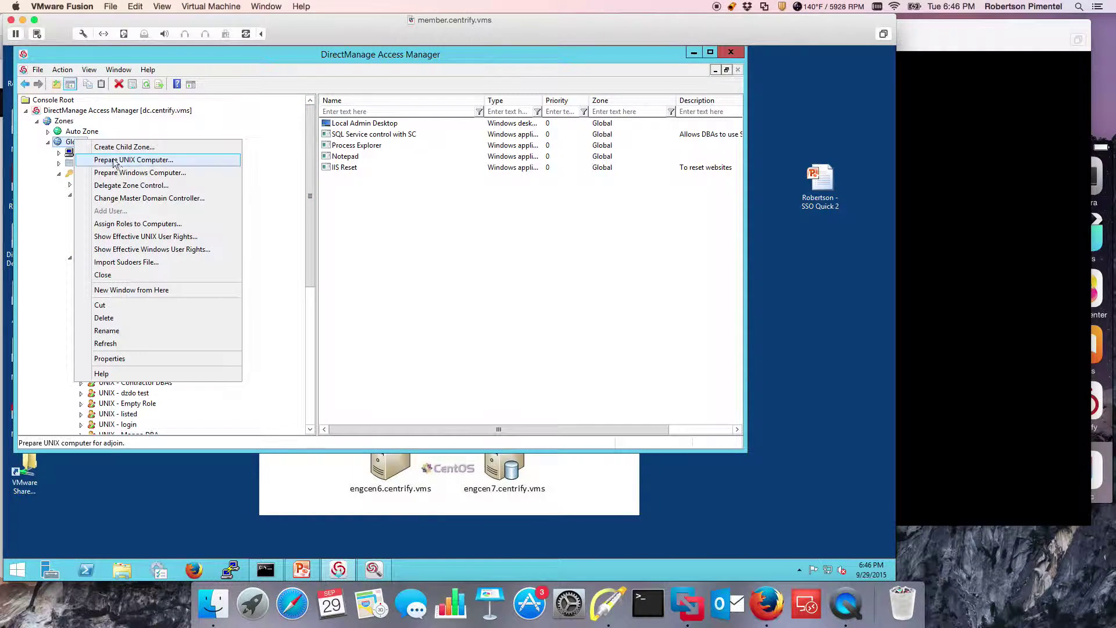
left_click(116, 186)
Add a web architect's account to the Global zone delegation, review the tasks that can be delegated, and cancel the wizard.
left_click(428, 320)
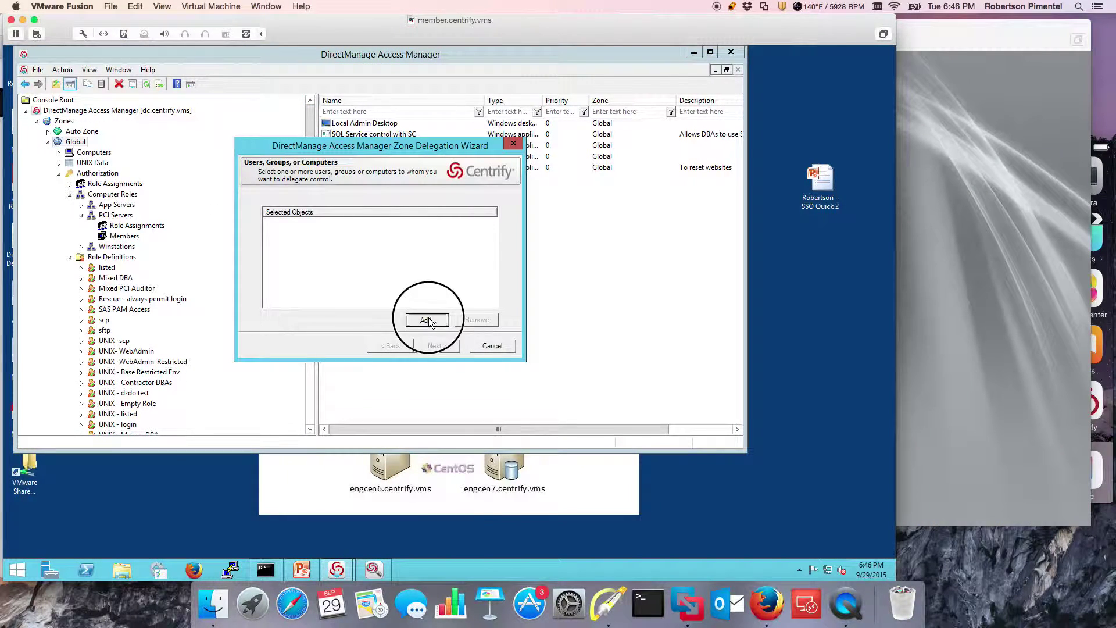
left_click(585, 215)
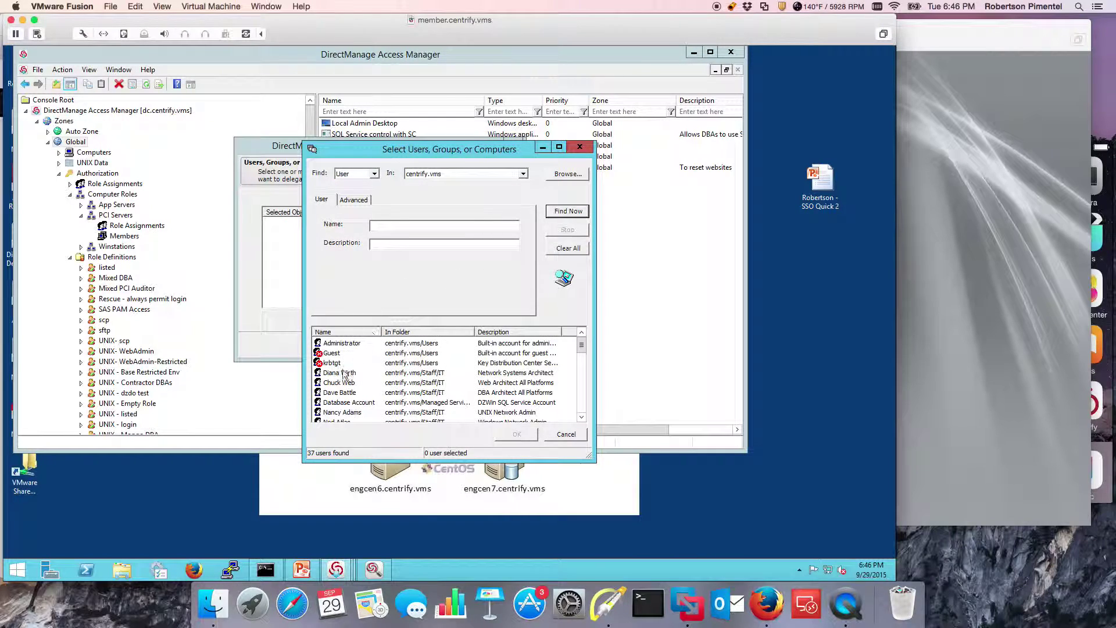
double_click(339, 380)
left_click(446, 347)
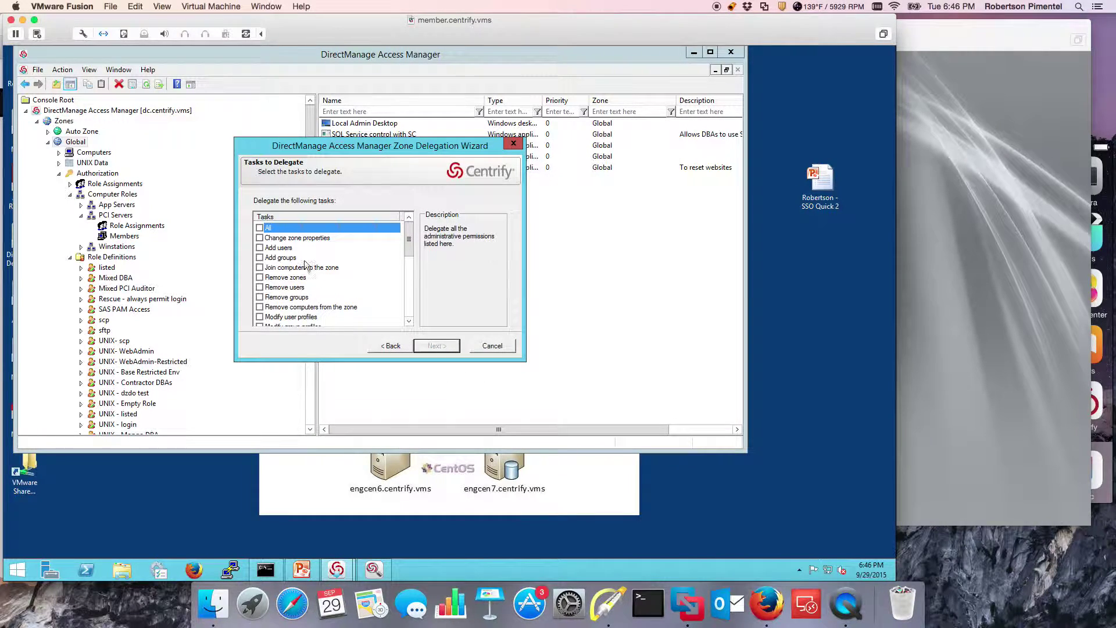
left_click_drag(410, 250, 411, 310)
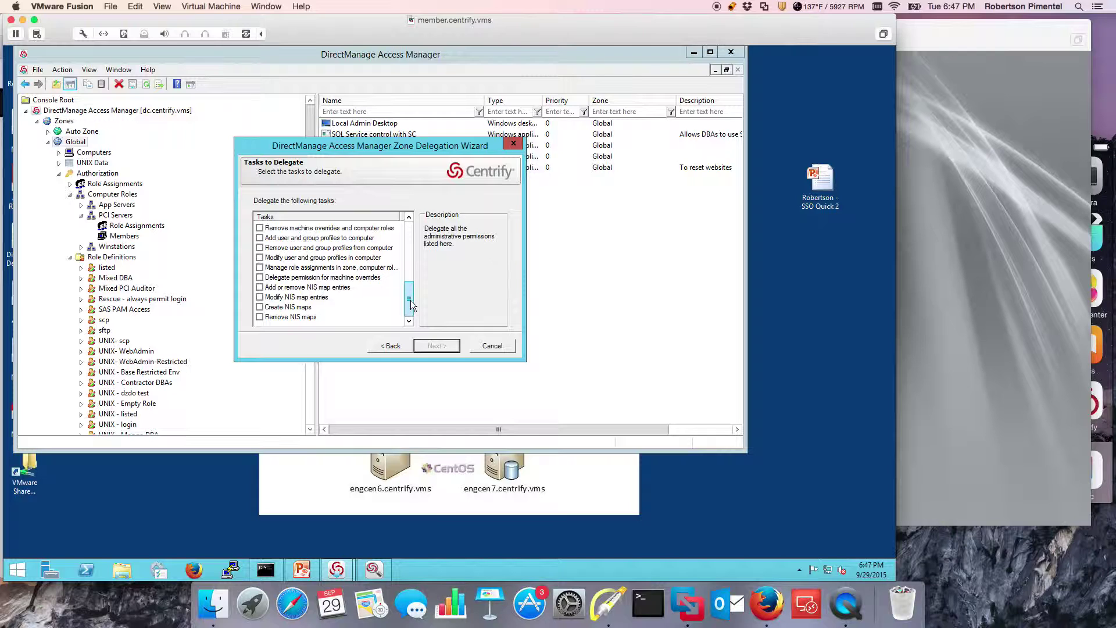
left_click(492, 345)
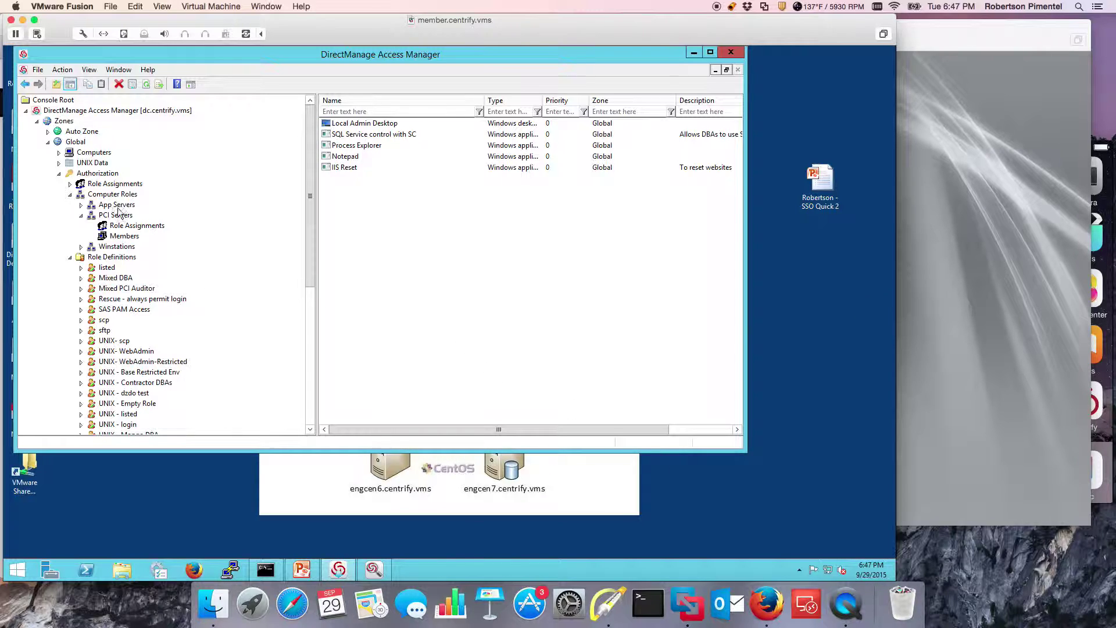
Show the effective user rights on MEMBER2 and review one rescue-enabled user's role assignments, desktops, applications and network accesses.
left_click(90, 153)
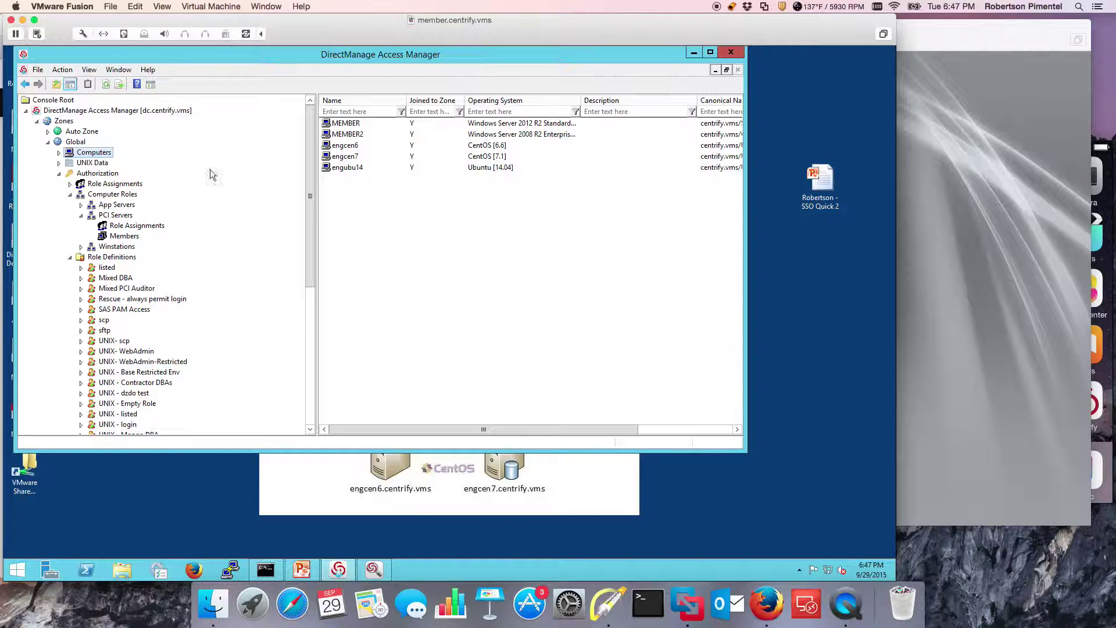
right_click(352, 137)
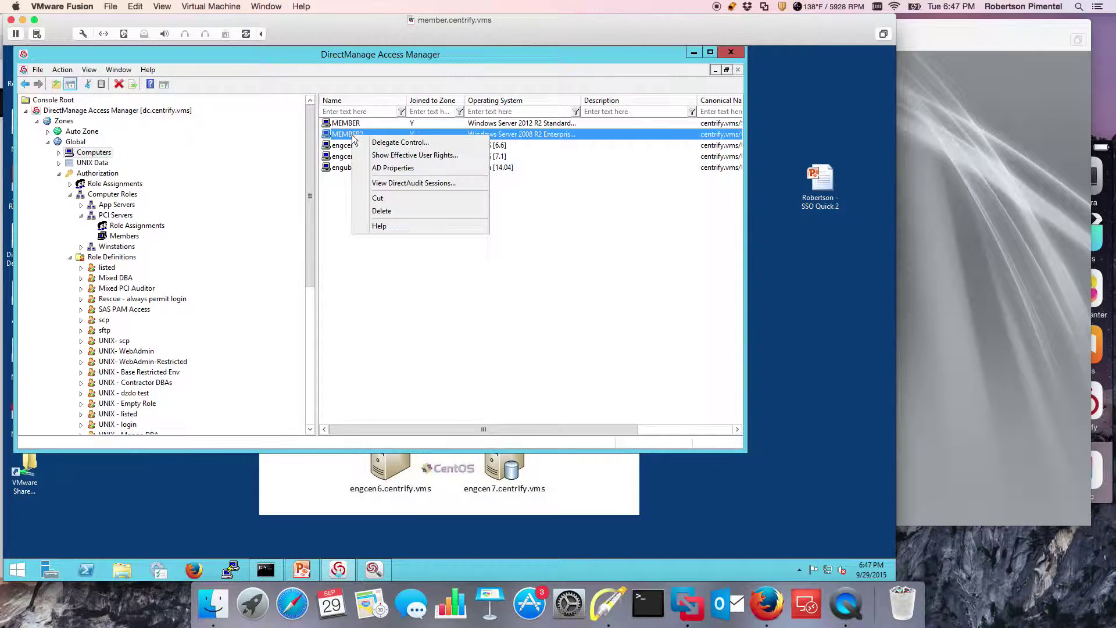
left_click(382, 157)
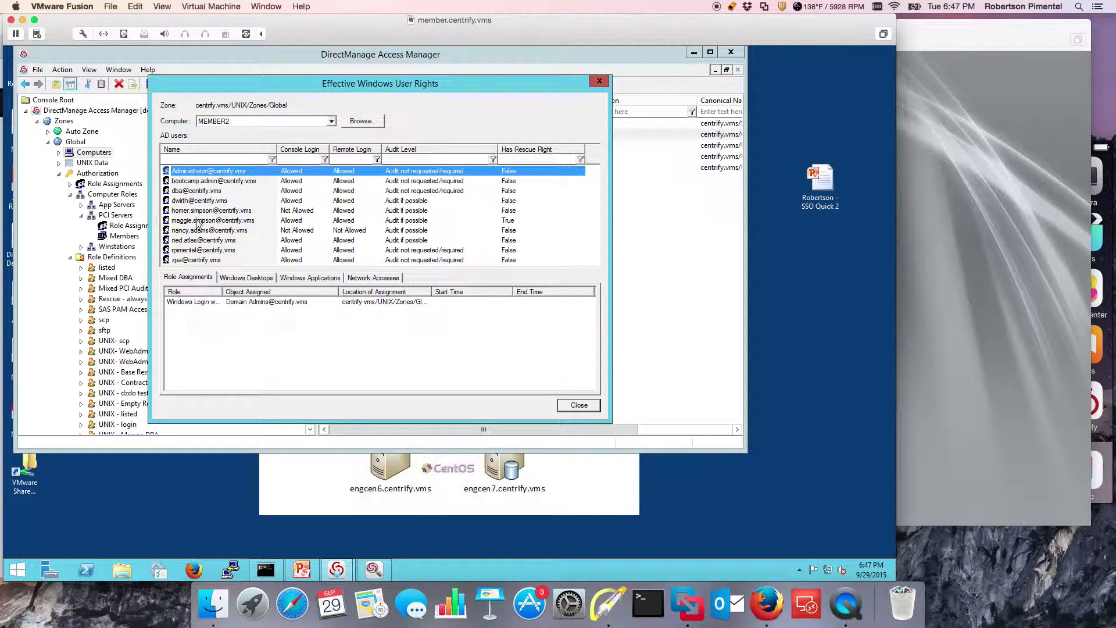
left_click(204, 221)
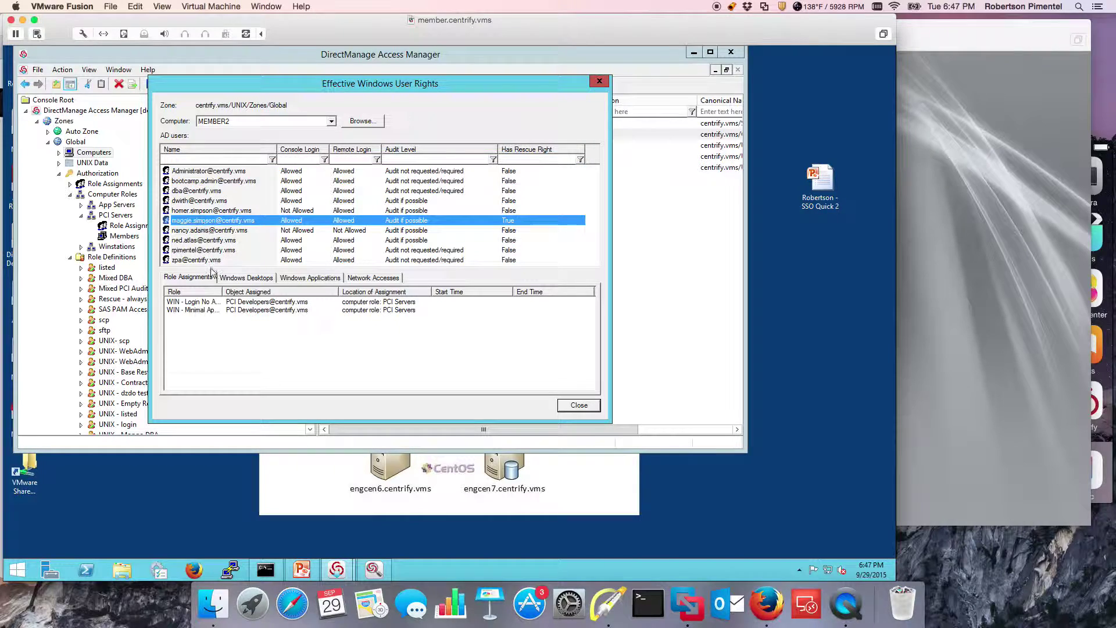
left_click(243, 278)
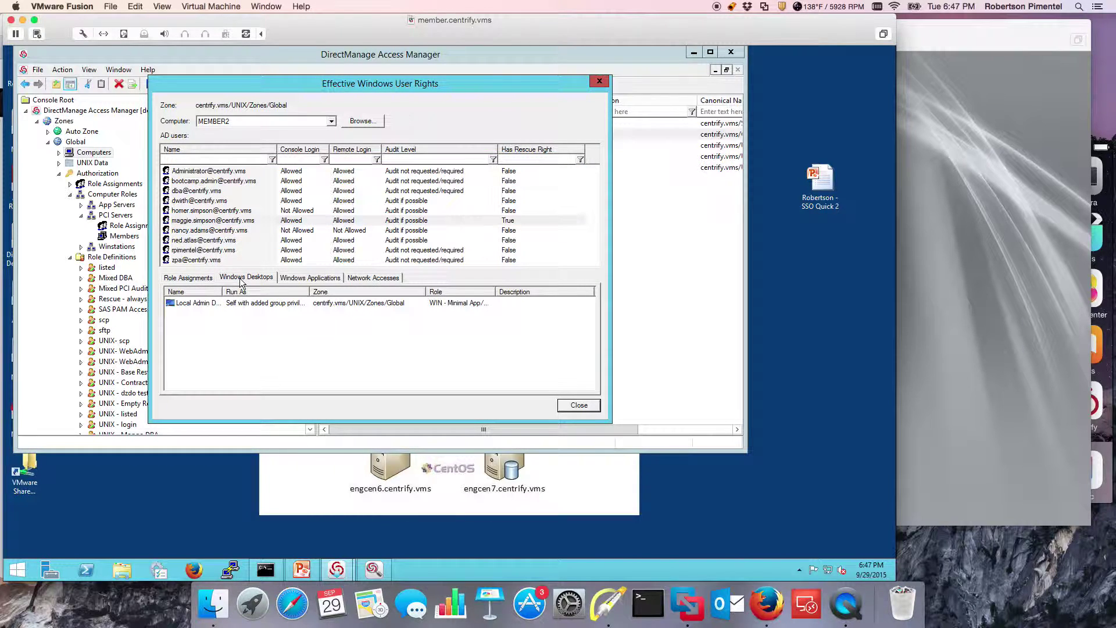
left_click(303, 282)
left_click(365, 279)
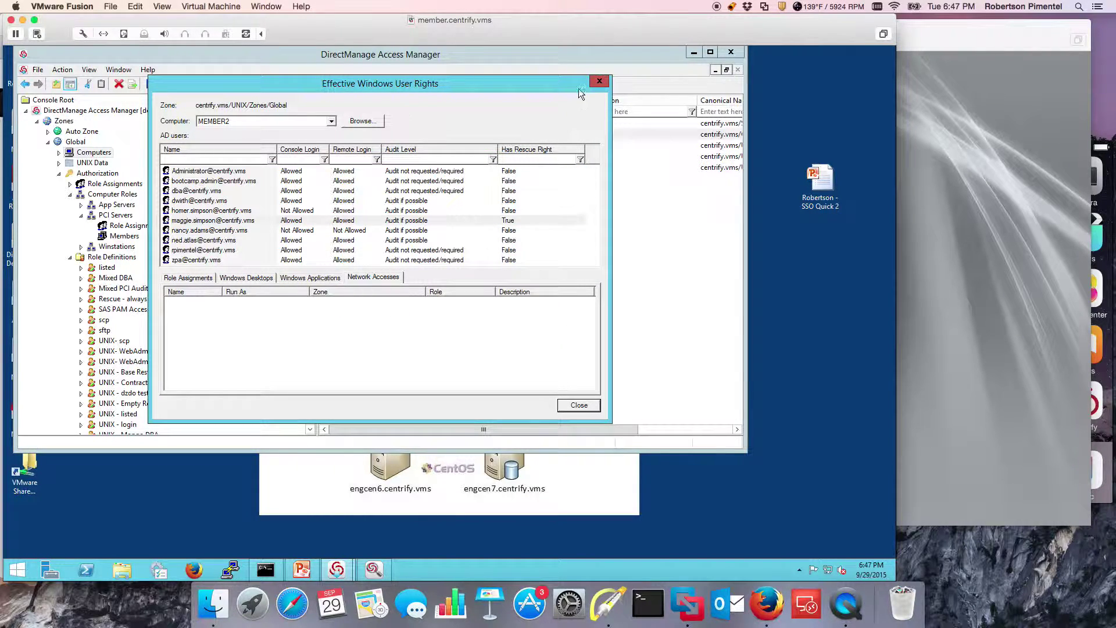
left_click(599, 82)
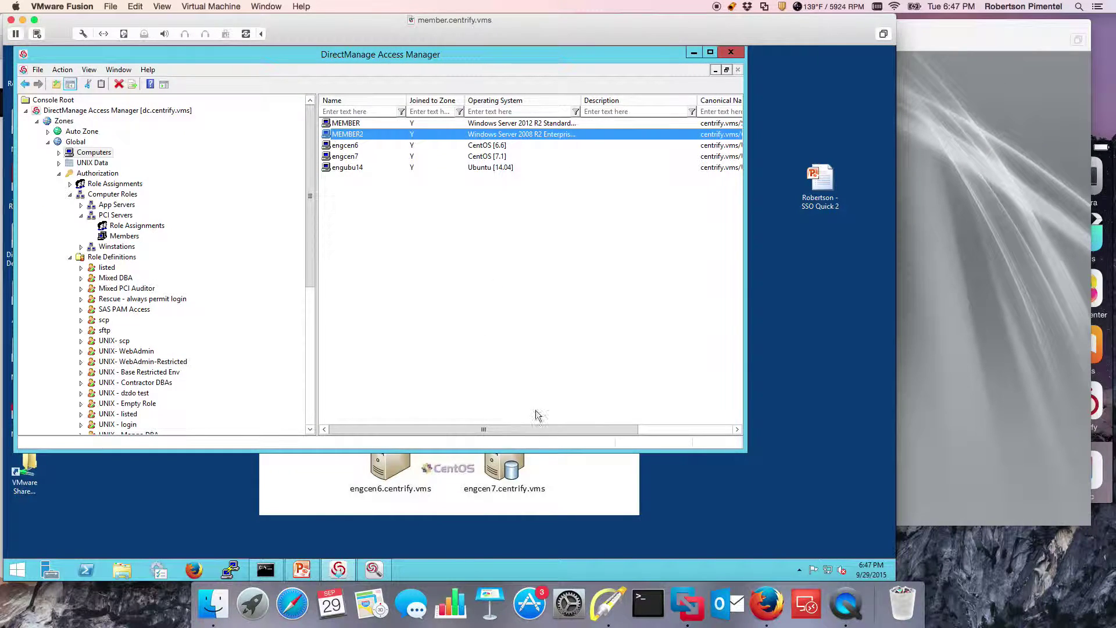
Display the current Hierarchical Zone - Windows User Effective Rights report from the Report Center and move it clear of the minimized console.
left_click_drag(312, 245, 286, 410)
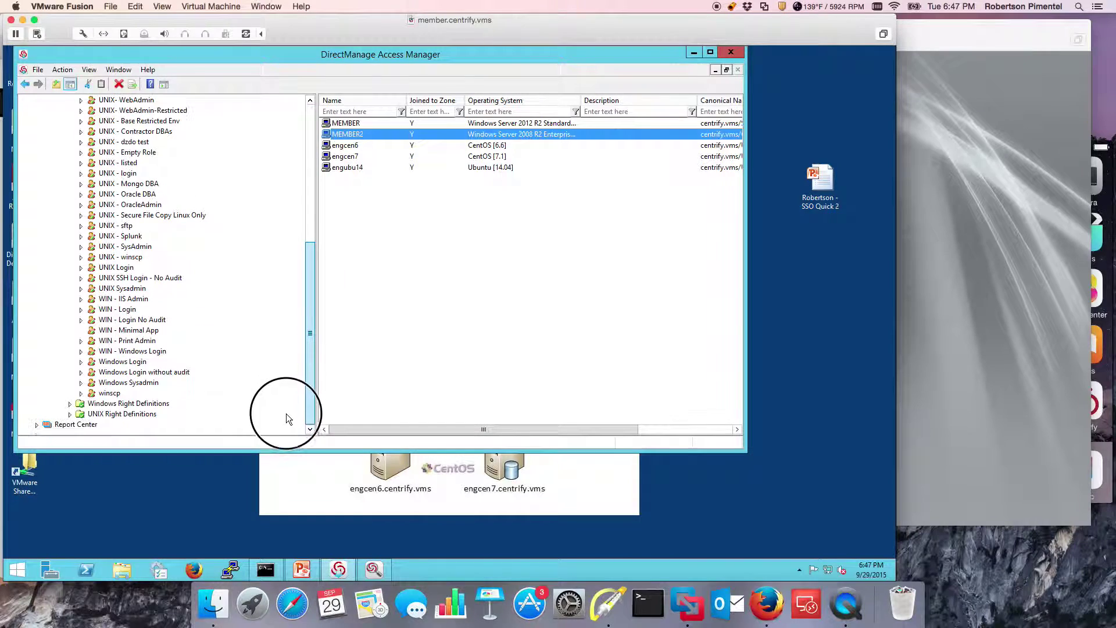
left_click(70, 414)
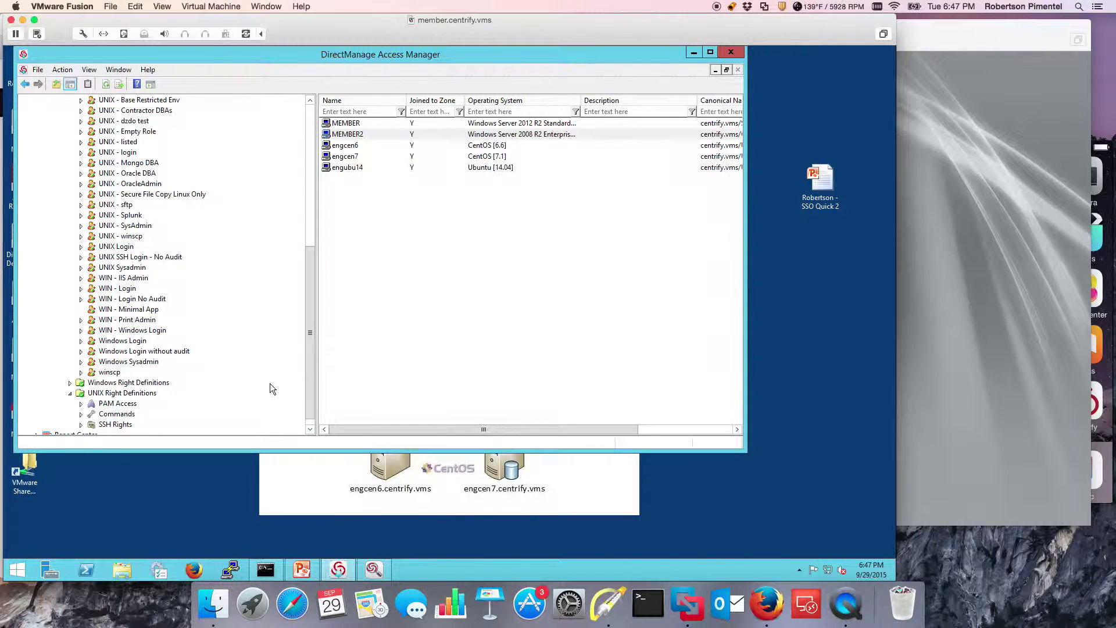
scroll(56, 424, "down", 1)
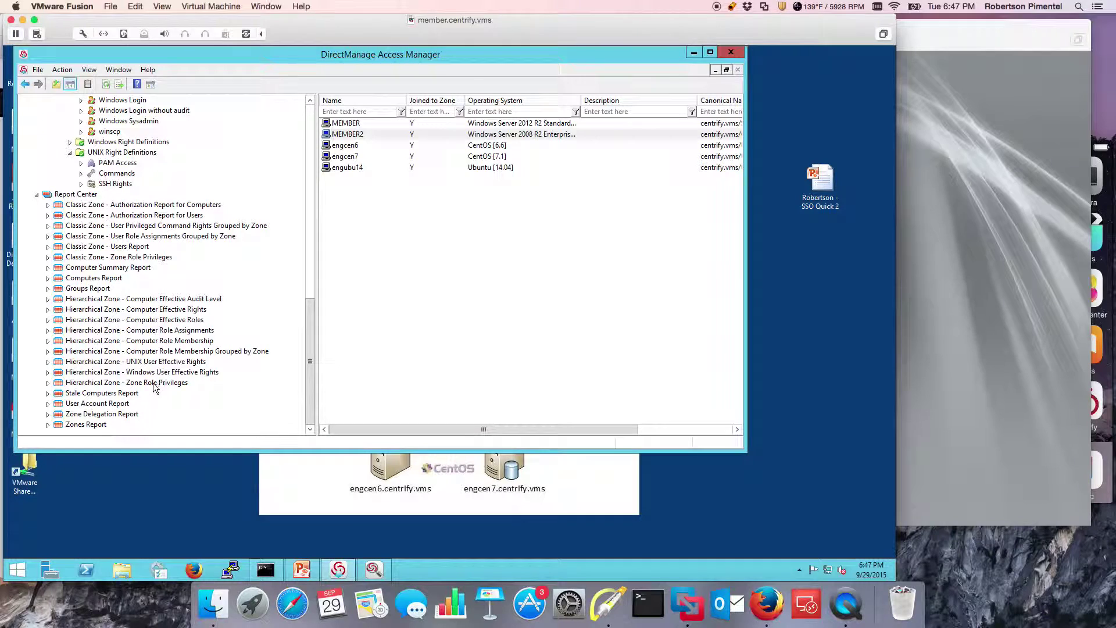
left_click(48, 382)
right_click(86, 393)
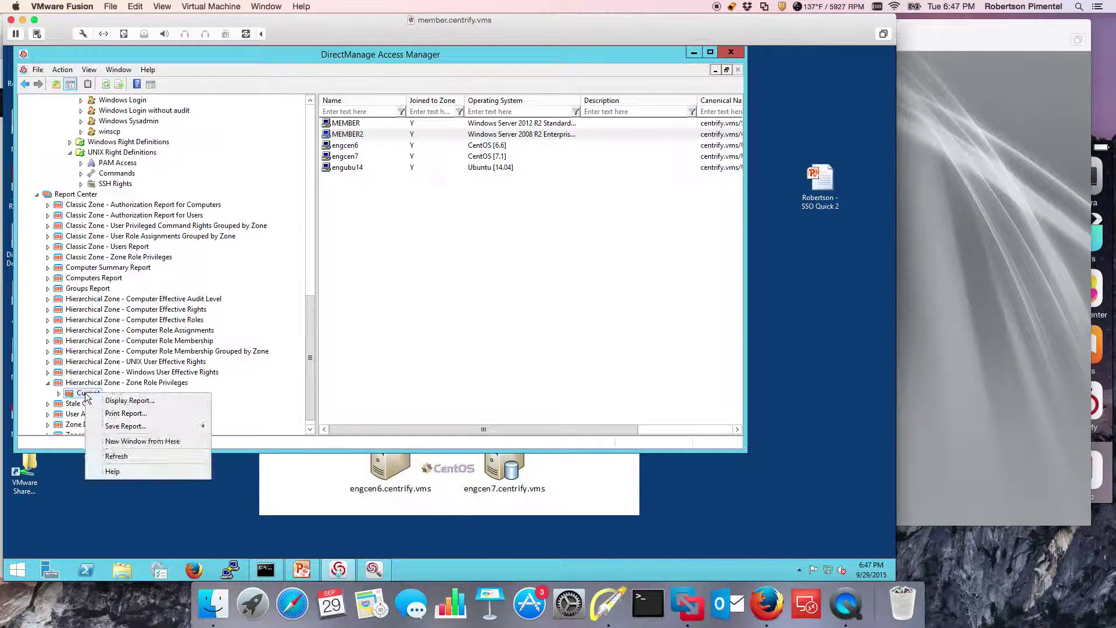
left_click(49, 372)
right_click(84, 385)
left_click(123, 395)
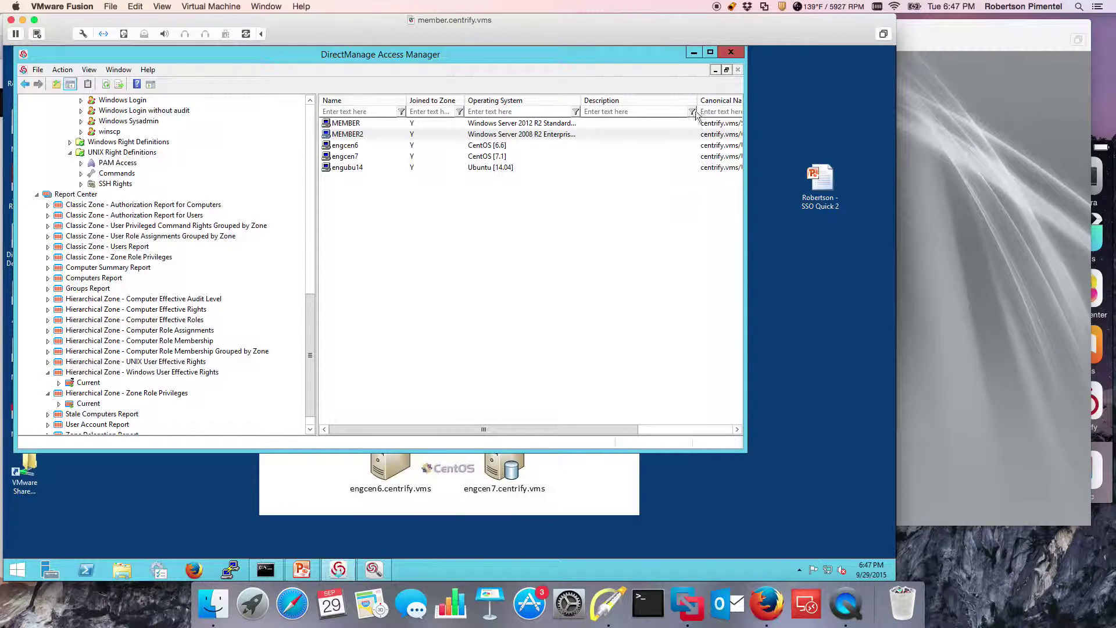
left_click(693, 52)
left_click_drag(346, 152, 606, 144)
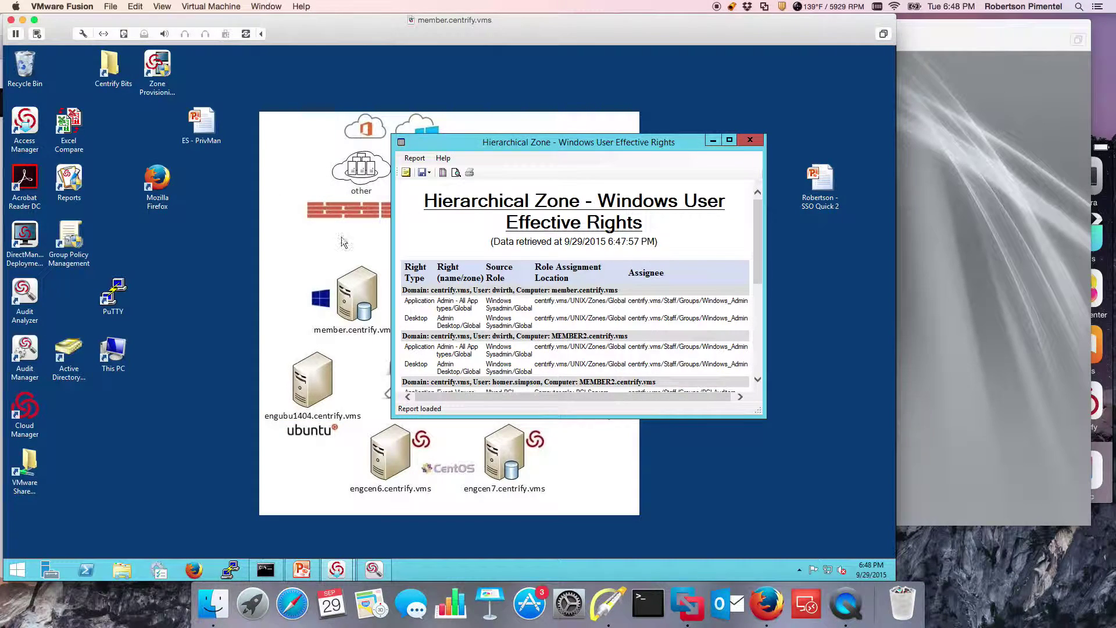
Launch the web-based reports, view the Hierarchical Zone - Users Report under Access Manager Reports, and minimize the browser.
left_click(225, 335)
double_click(75, 199)
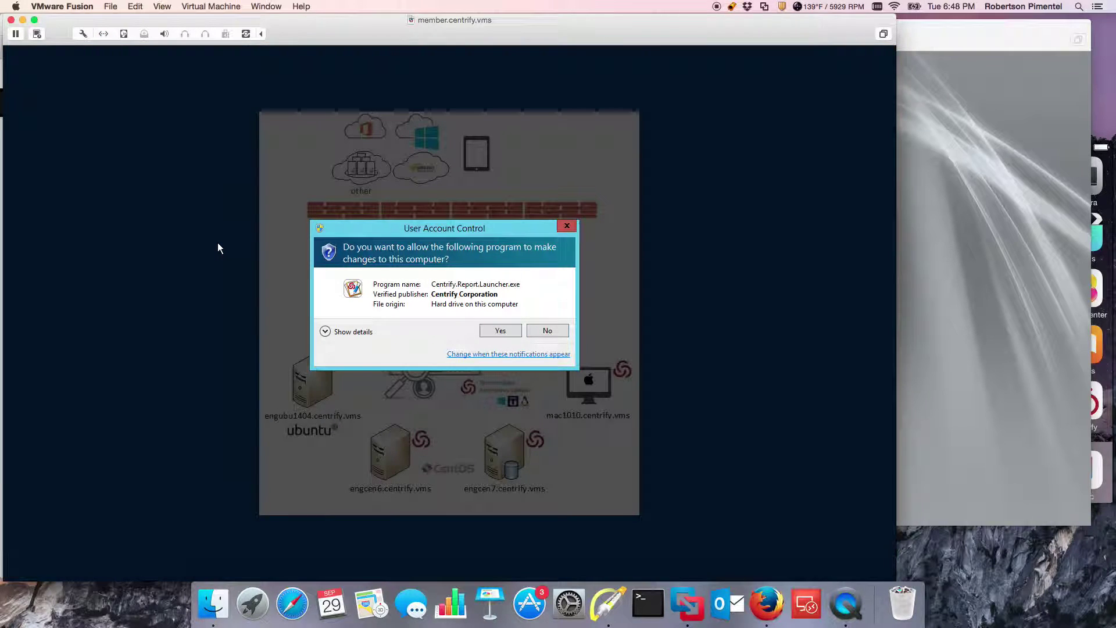
left_click(494, 332)
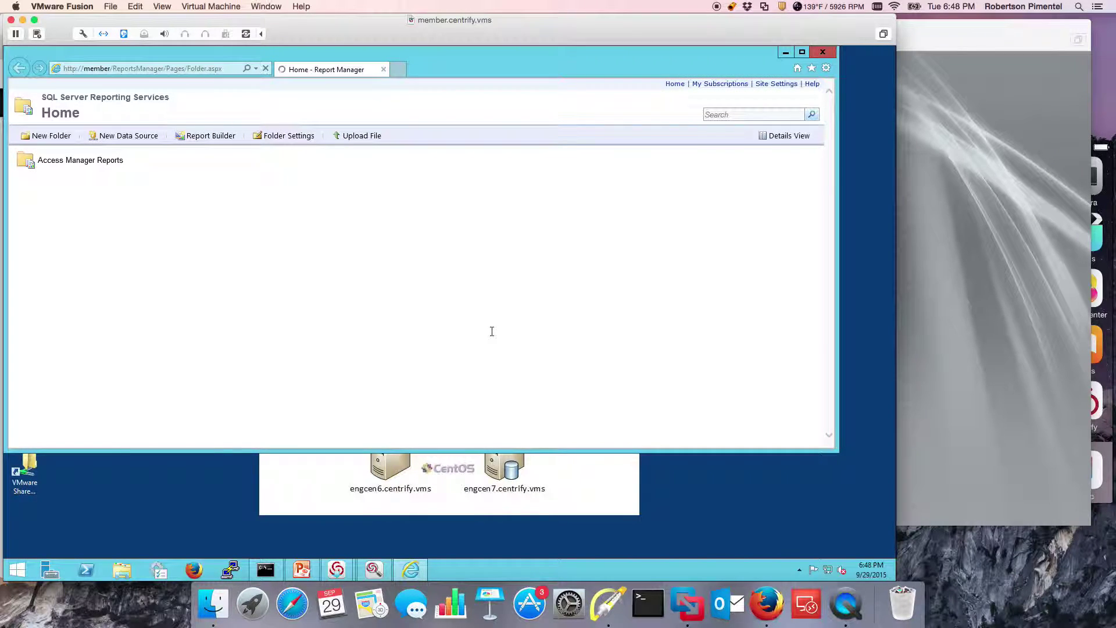
left_click(69, 161)
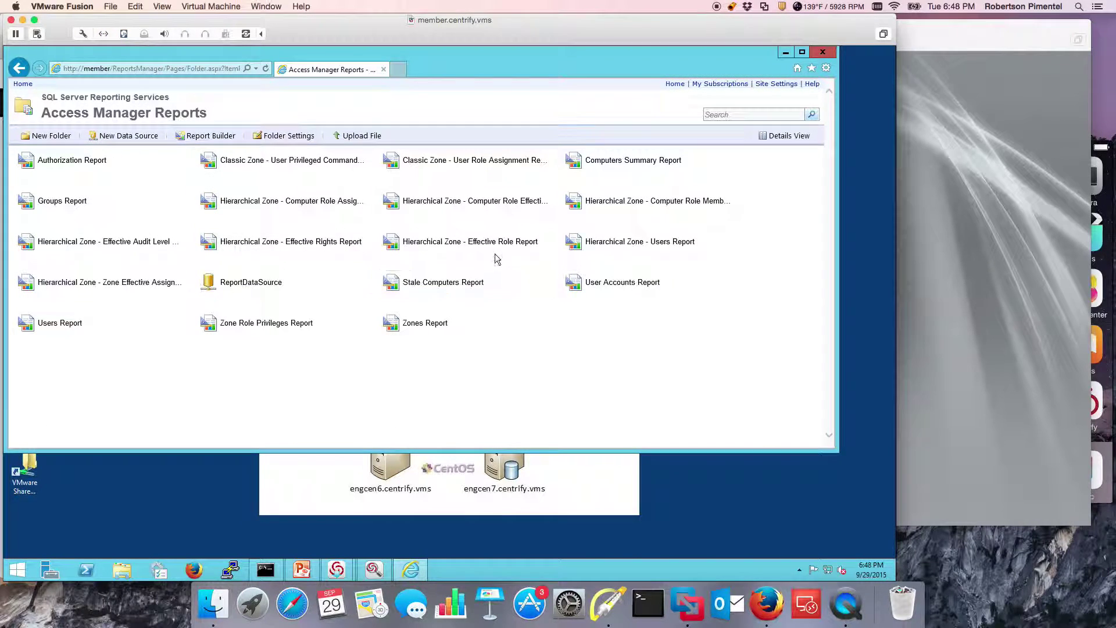
left_click(620, 245)
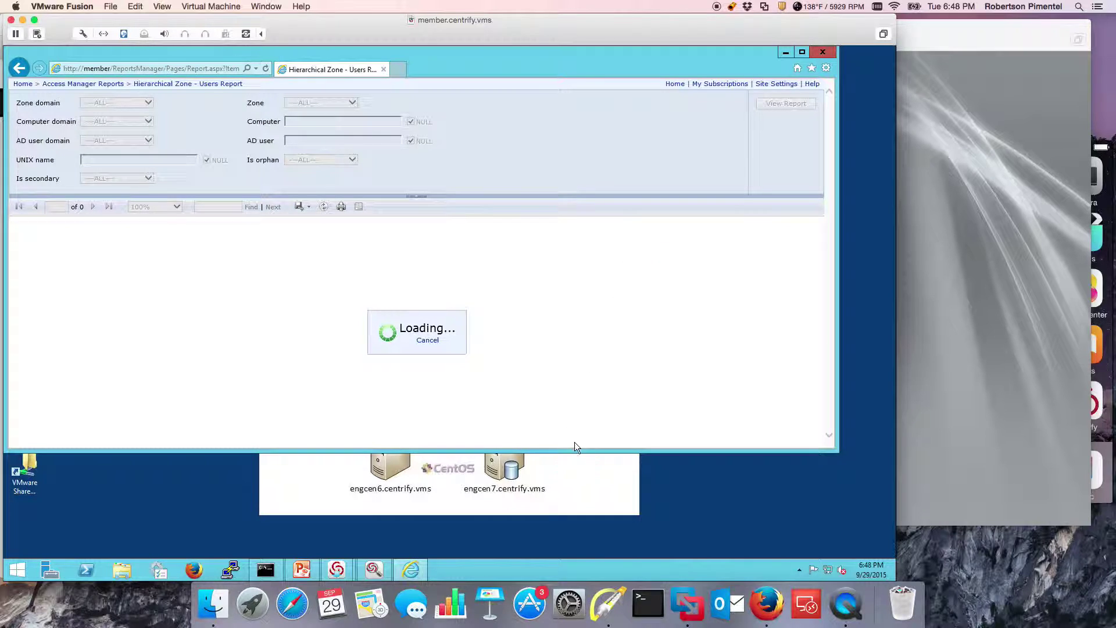
left_click(786, 53)
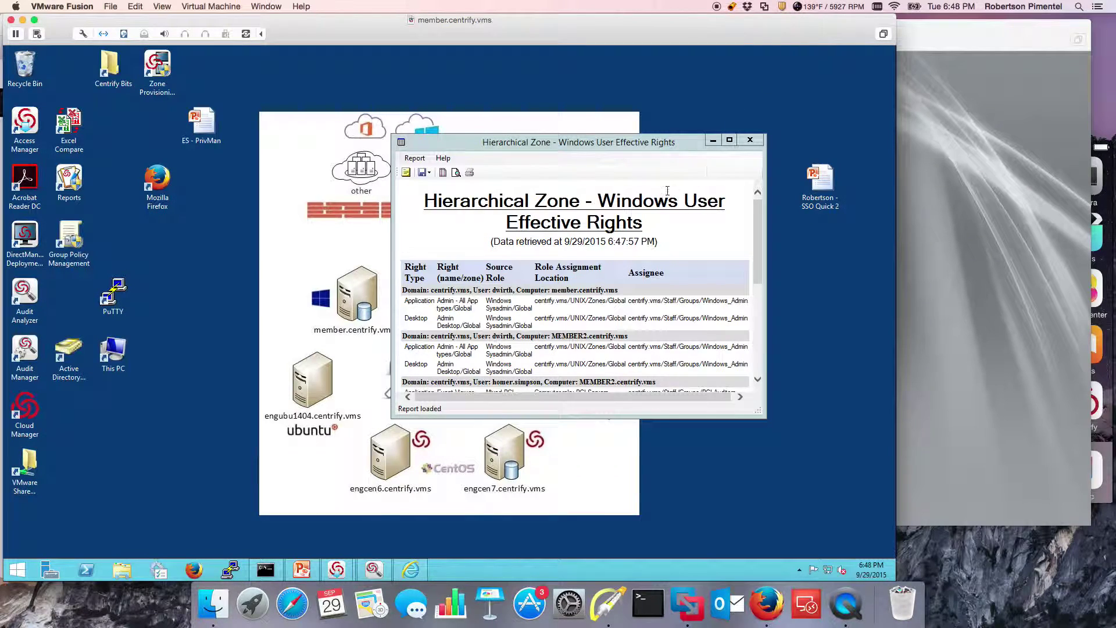
Maximize the effective rights report and point arrows at the PCI Developers user's name, computer, application rights, role assignment location and assignee.
left_click(729, 140)
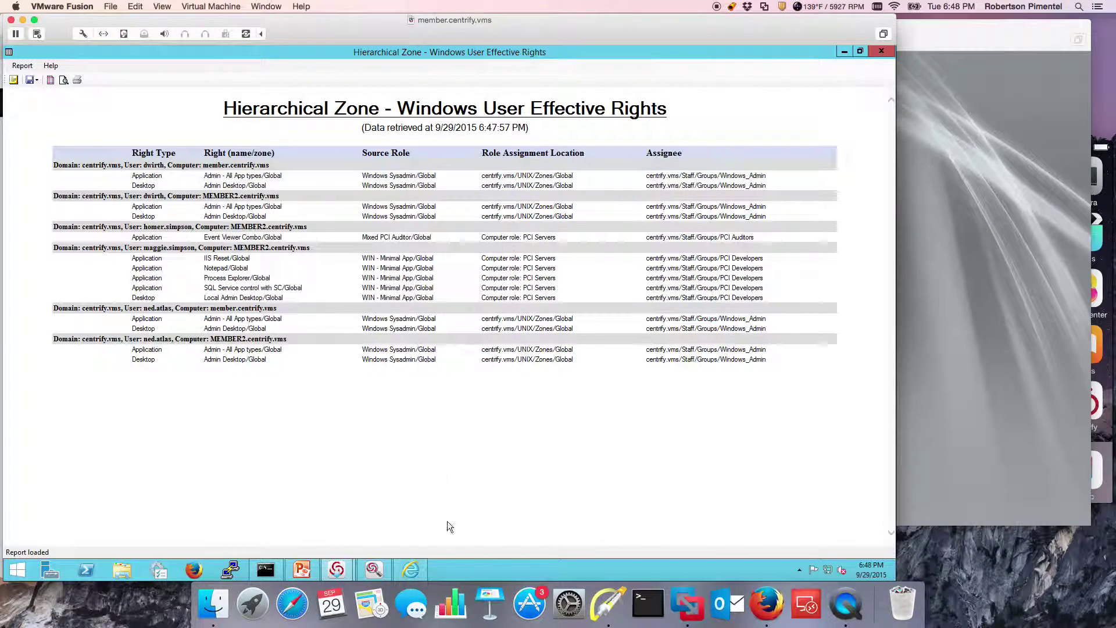
left_click(607, 605)
key("a")
left_click_drag(87, 233, 137, 245)
mouse_move(302, 234)
left_mouse_down()
mouse_move(275, 249)
mouse_move(304, 274)
mouse_move(291, 279)
left_mouse_up()
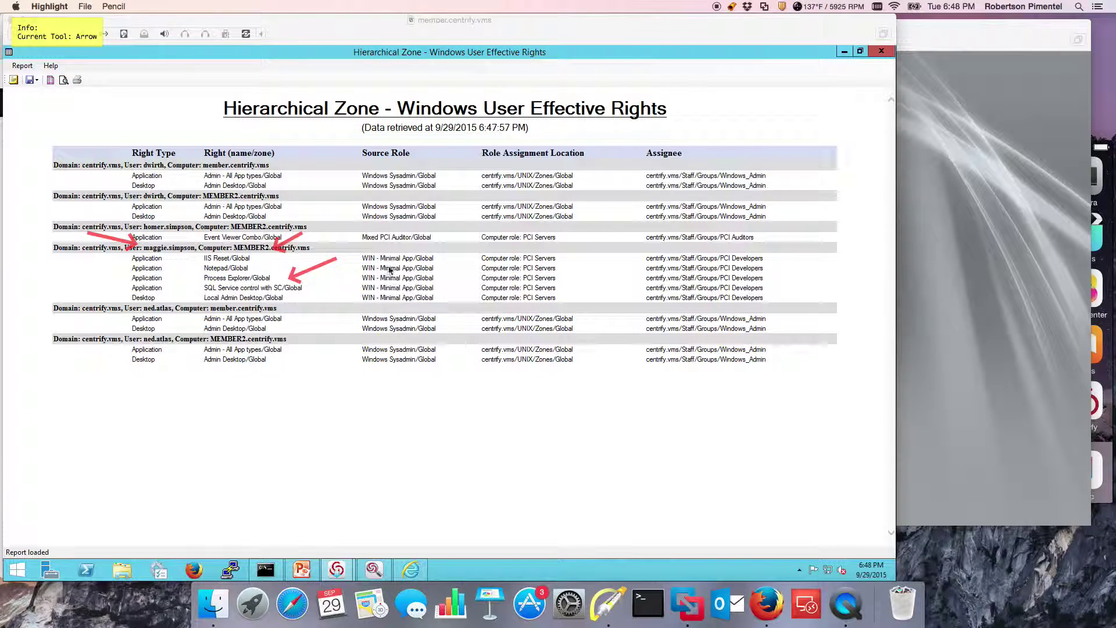
left_click_drag(593, 243, 568, 264)
left_click_drag(822, 251, 777, 269)
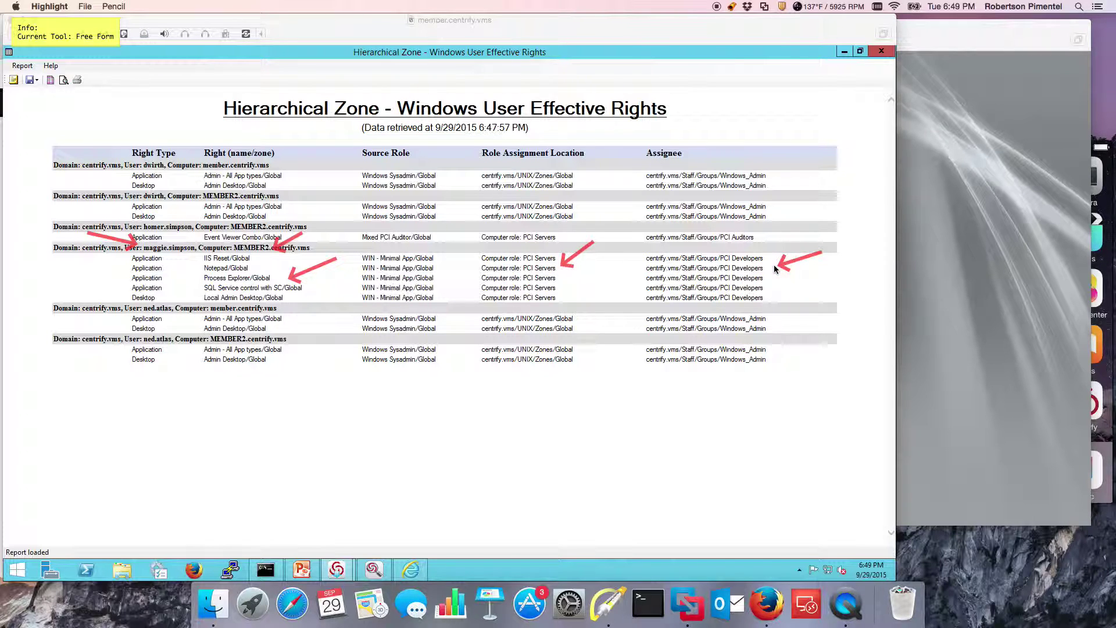